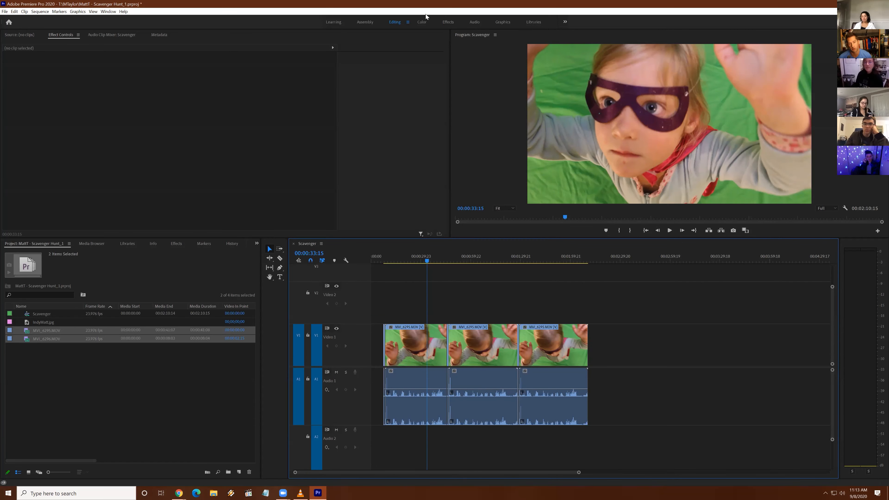
Scatter extra copies of MVI_6295.MOV and MVI_6296.MOV on Video 1 well after the main edit, shortening the first copy
left_click_drag(471, 261, 486, 289)
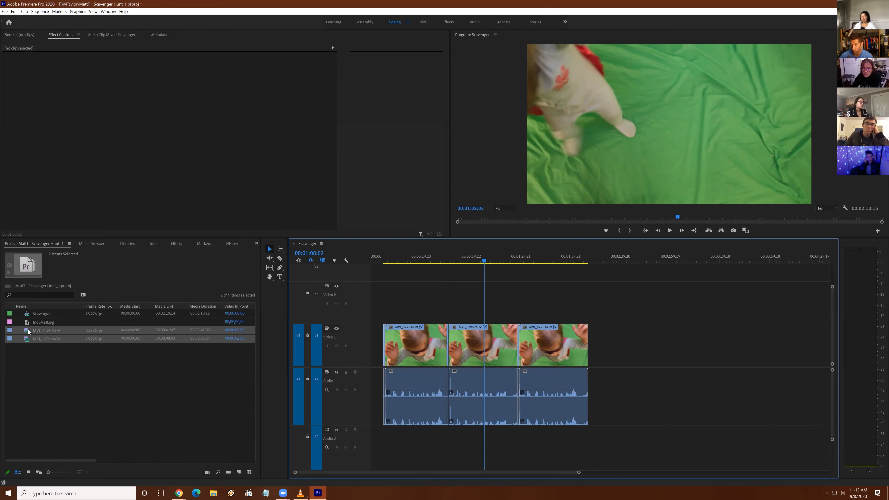
left_click_drag(26, 331, 706, 334)
left_click_drag(774, 358, 728, 357)
left_click_drag(20, 332, 809, 334)
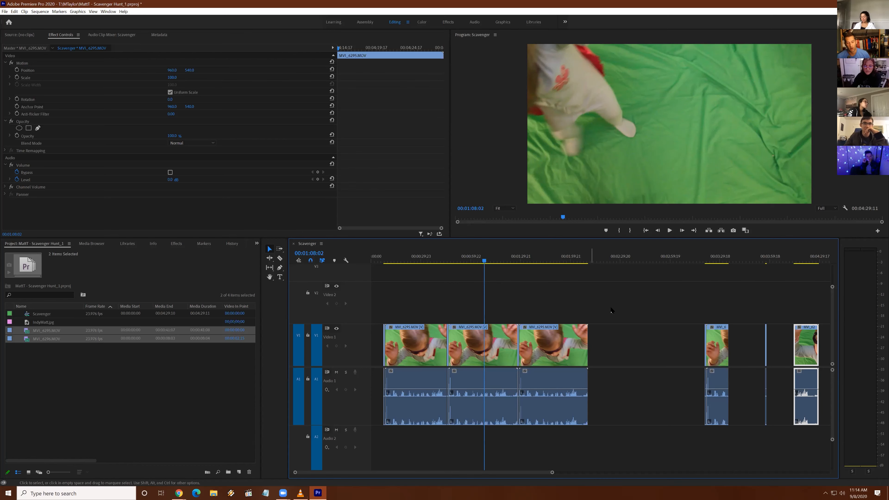
left_click_drag(553, 472, 632, 472)
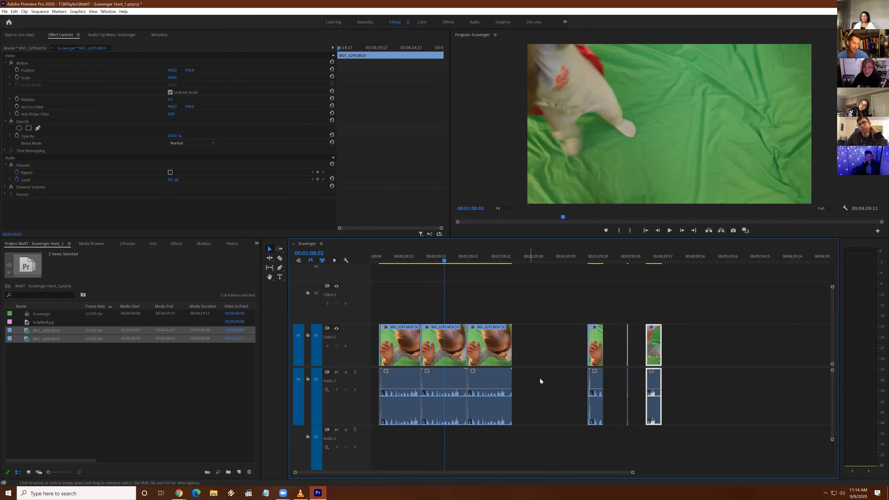
Delete the scattered clips after the main edit and undo the deletion
left_click_drag(567, 284, 699, 367)
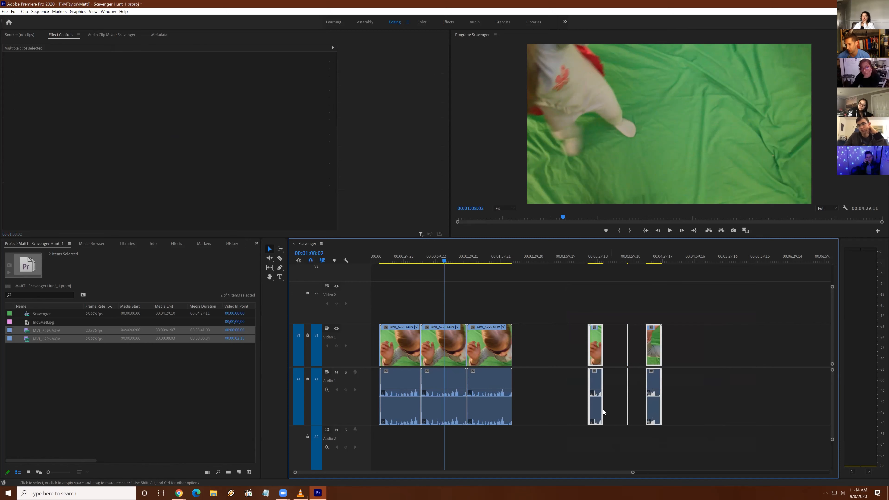
left_click_drag(575, 424, 665, 335)
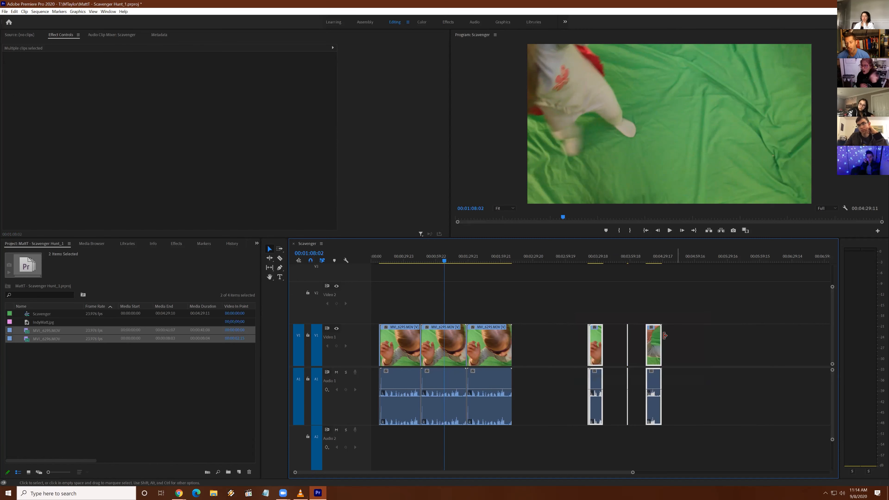
key("Delete")
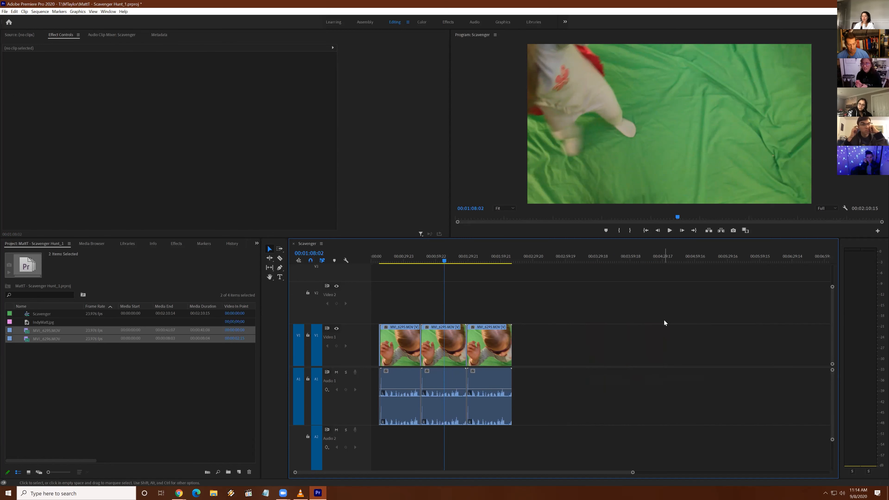
key("ctrl+z")
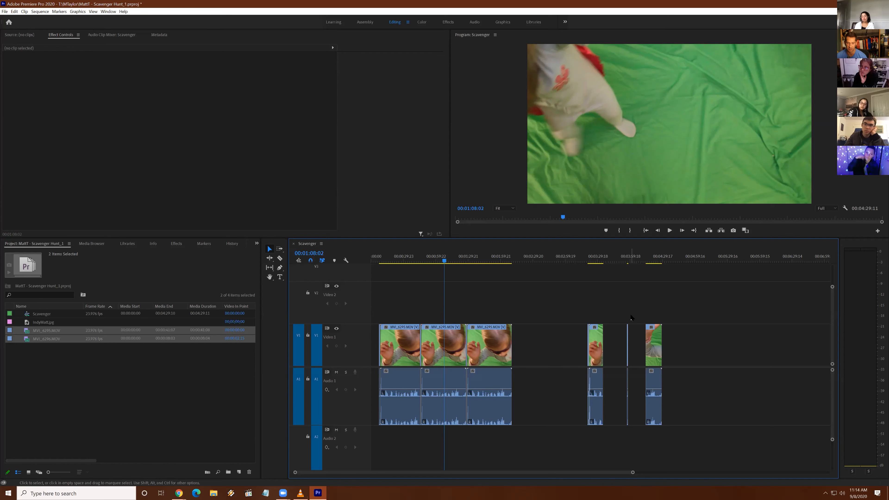
Shift the first large stray clip slightly along, and move all the stray clips together about 1 minute 10 seconds further down the timeline
left_click_drag(596, 327, 610, 327)
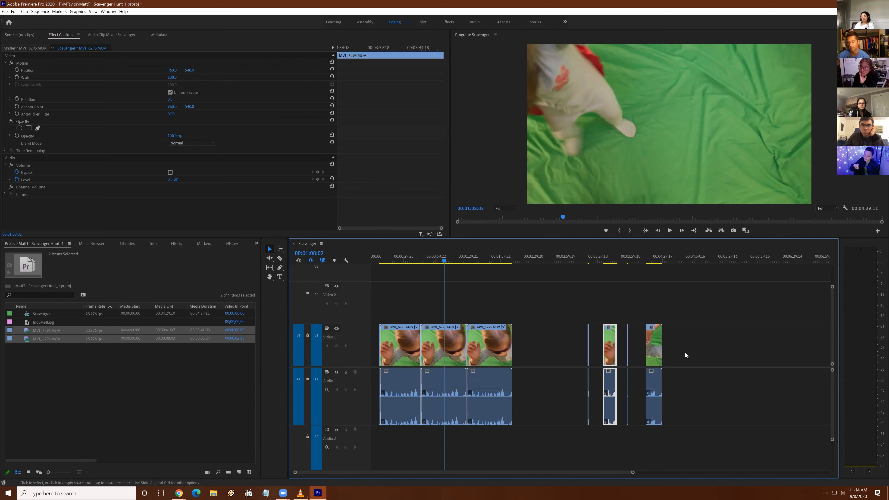
left_click_drag(565, 275, 699, 411)
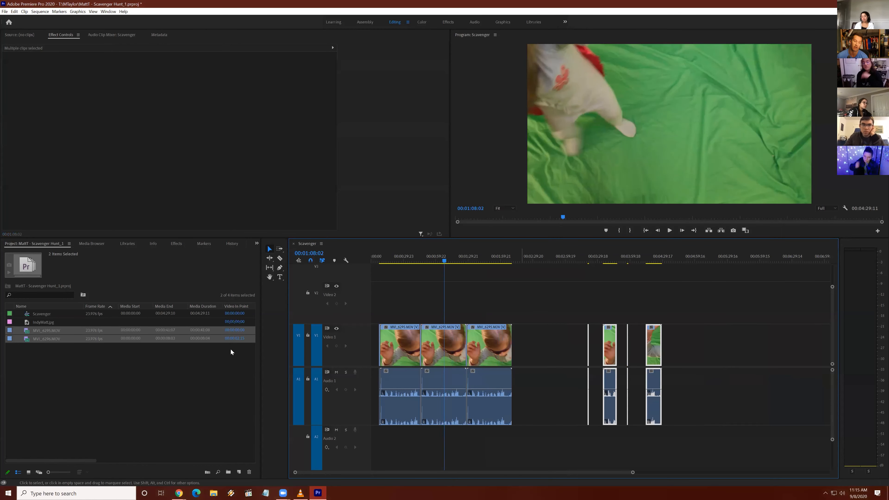
left_click(582, 289)
left_click_drag(540, 289, 684, 458)
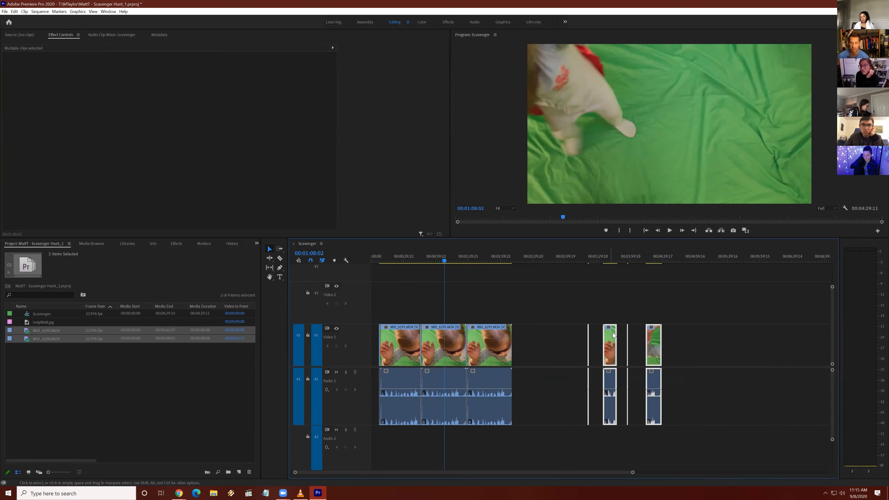
left_click_drag(613, 335, 688, 336)
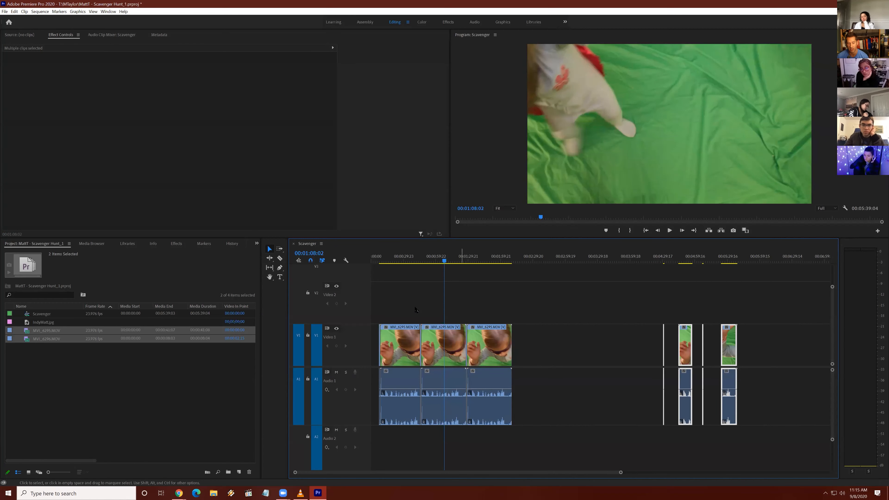
left_click(543, 315)
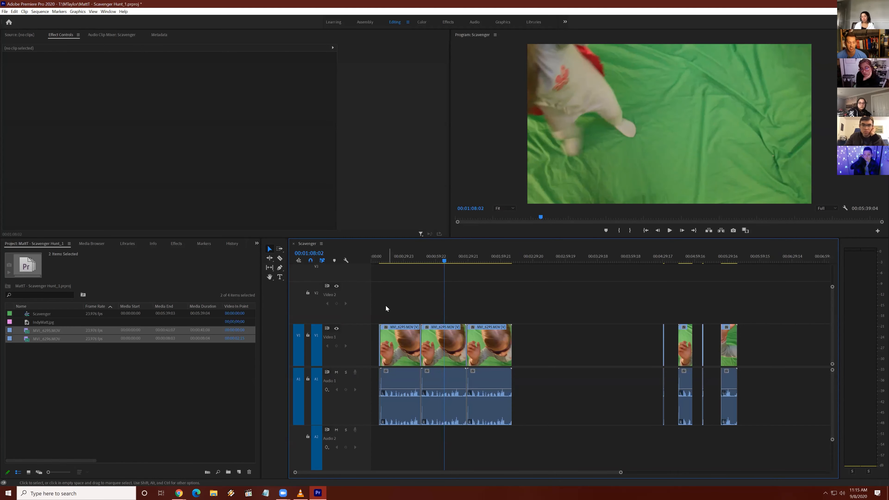
Mark the sequence In point at the start of the main edit and the Out point at 00:02:15:06, just past its third clip
left_click_drag(376, 300, 535, 449)
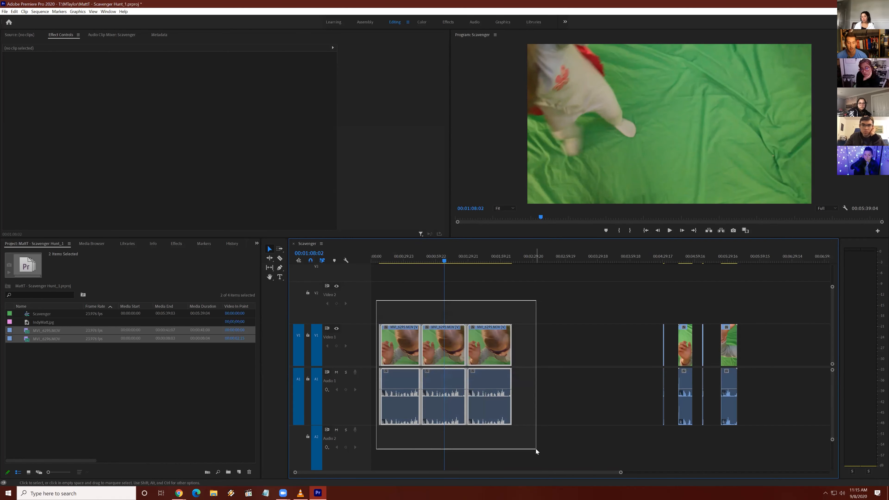
left_click(564, 383)
left_click_drag(441, 263, 376, 272)
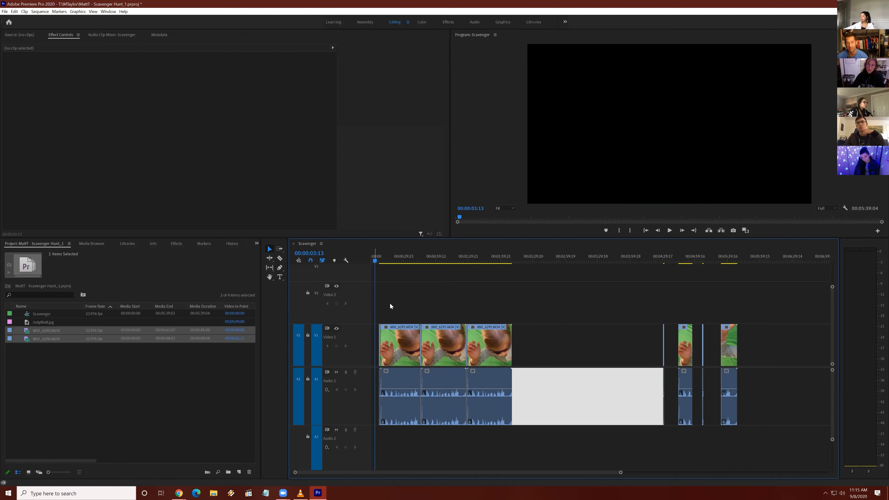
left_click_drag(385, 261, 376, 261)
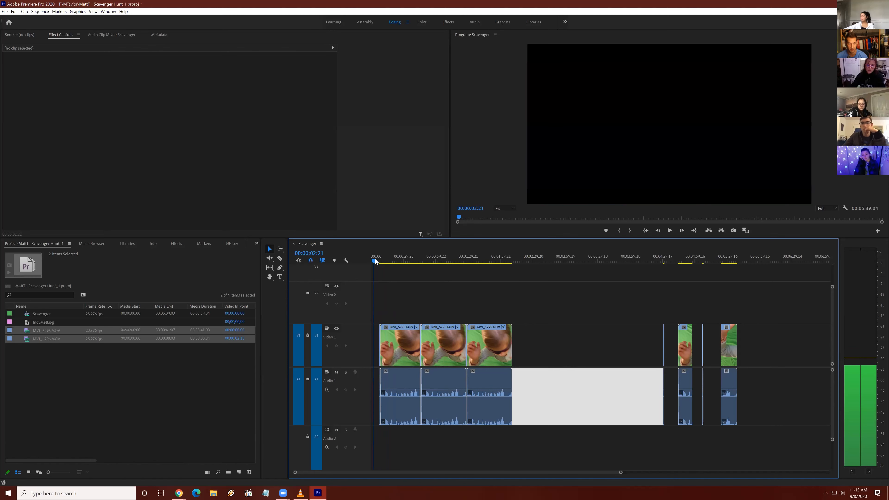
left_click(614, 232)
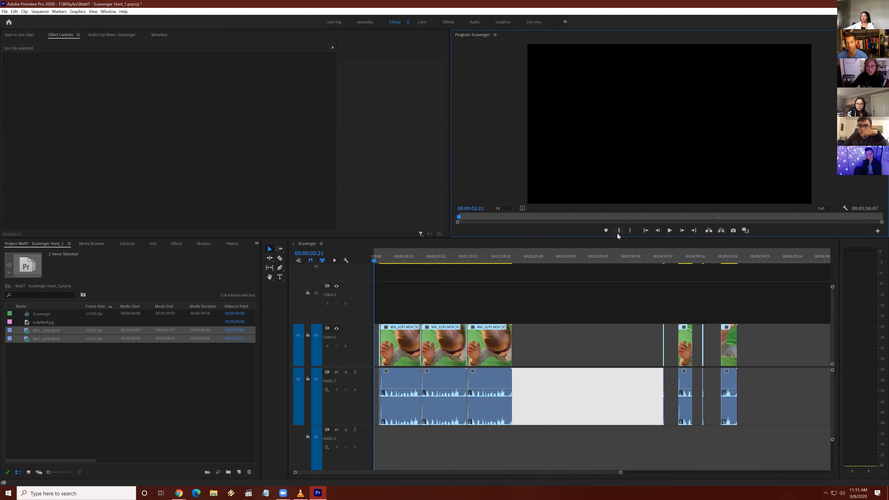
left_click(378, 261)
left_click_drag(378, 261, 378, 260)
key("i")
left_click_drag(515, 260, 517, 259)
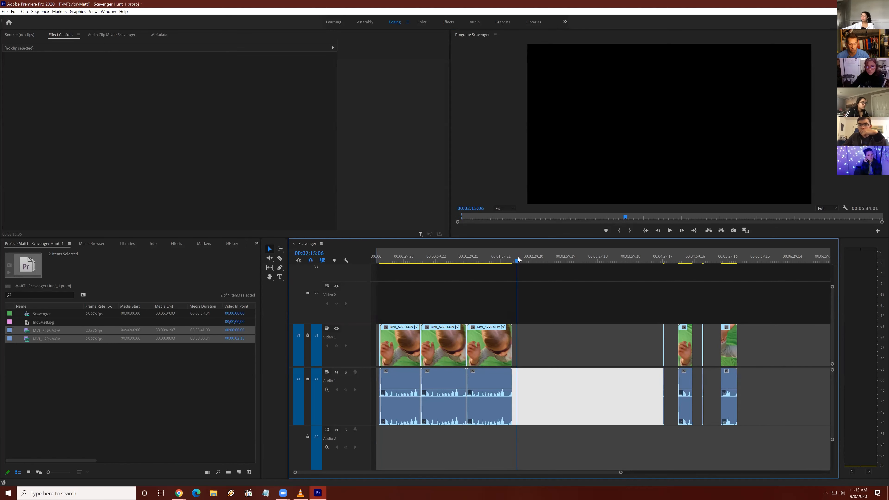
key("o")
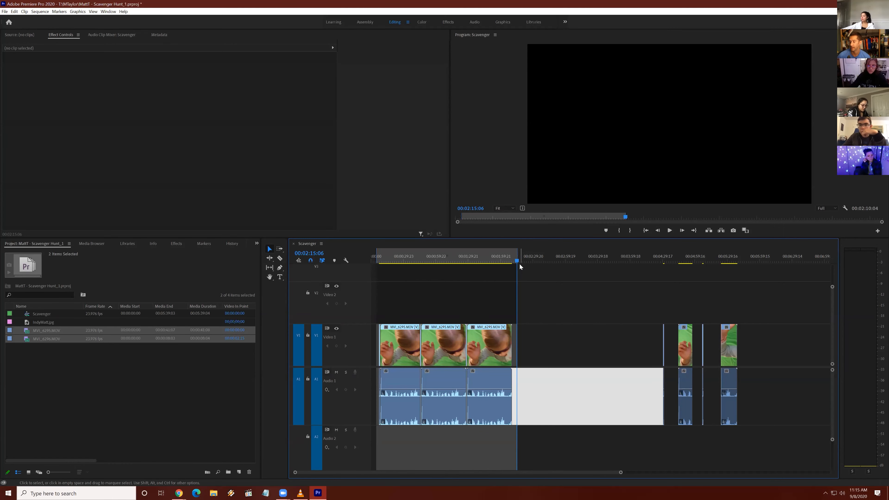
Place the playhead exactly at the end of the third main clip, at 00:02:10:15
left_click_drag(619, 475, 482, 478)
left_click(519, 258)
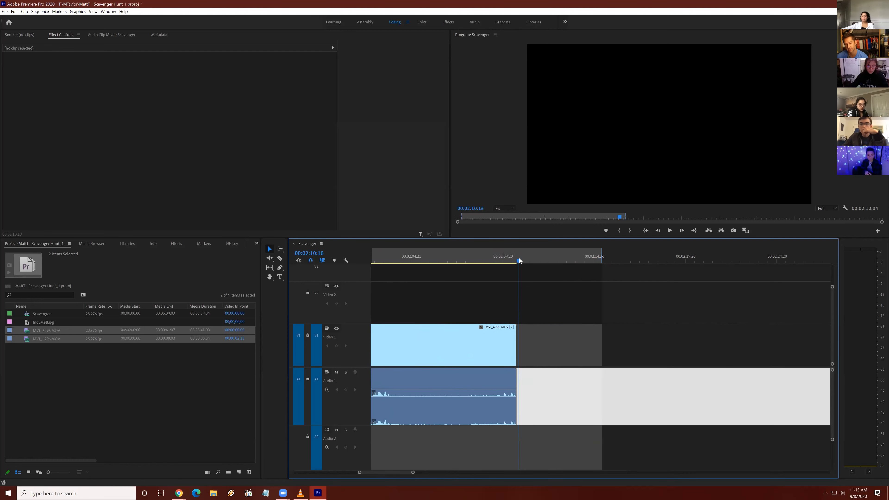
left_click(516, 258)
left_click_drag(518, 258, 517, 259)
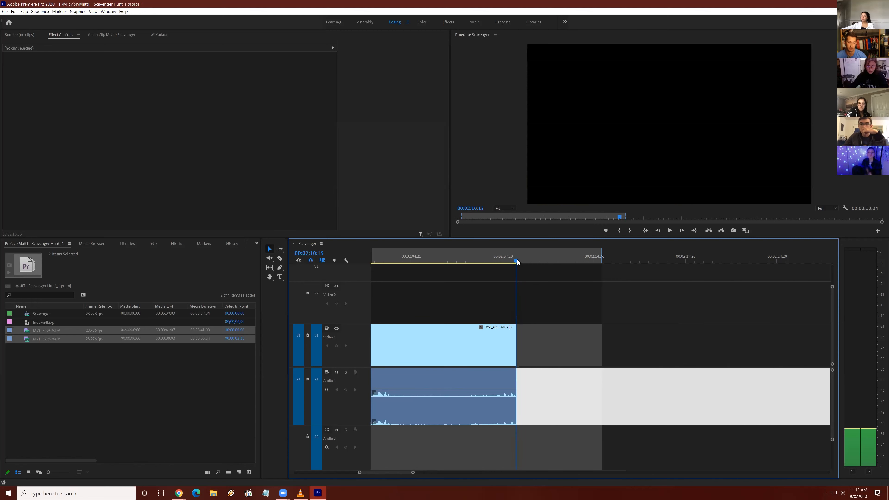
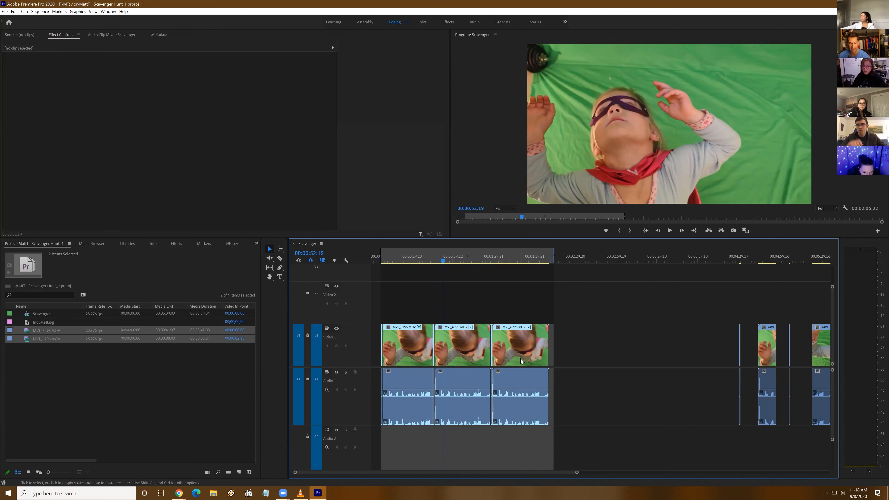
Load MVI_6296.MOV into the Source Monitor and park the sequence playhead at 00:00:46:10, at the first cut of the main edit
left_click(123, 371)
left_click(128, 103)
left_click(87, 363)
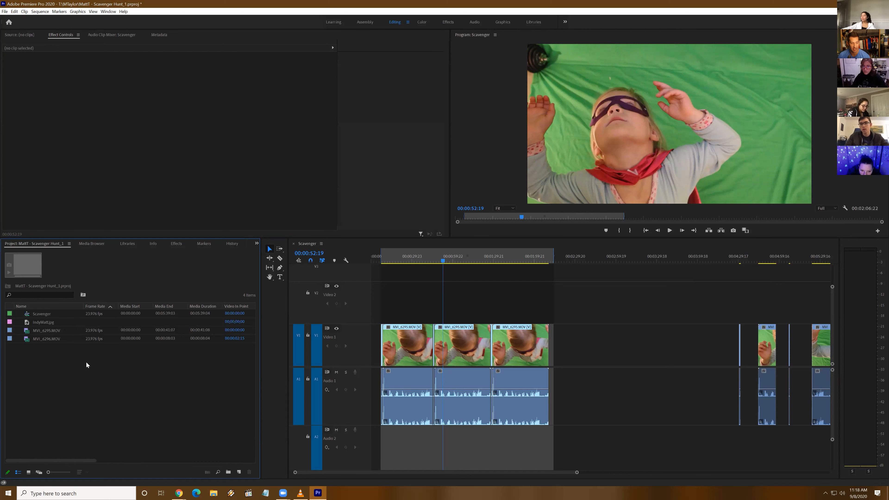
left_click(36, 338)
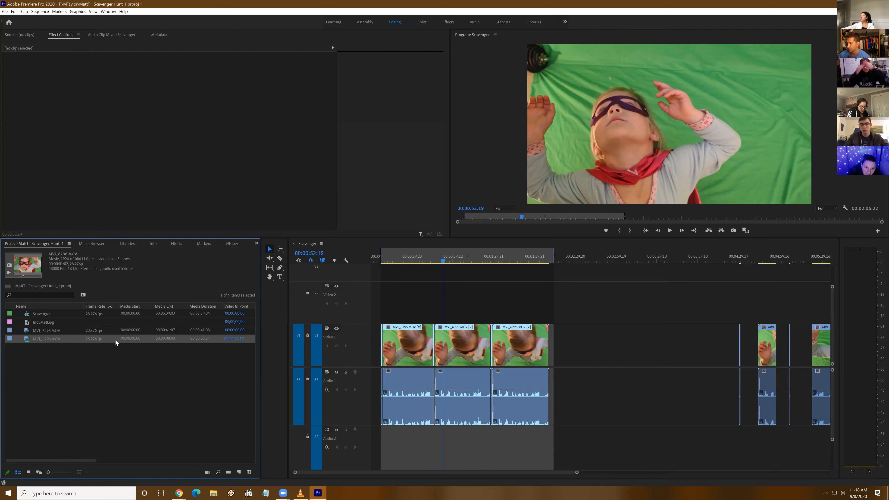
left_click(121, 151)
left_click(32, 338)
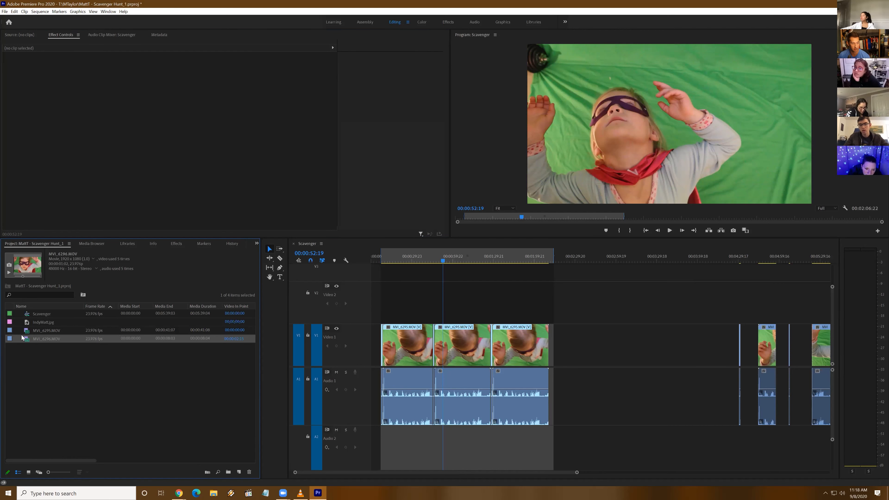
left_click(14, 36)
left_click_drag(30, 337, 107, 138)
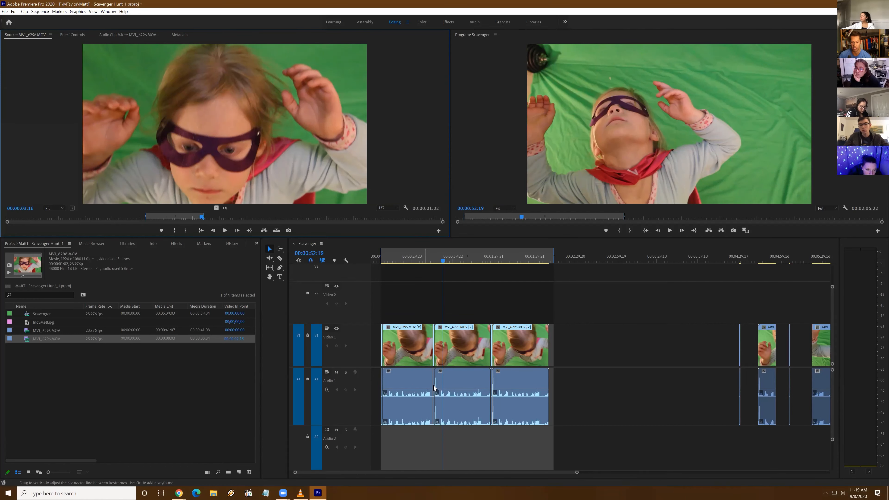
left_click(423, 253)
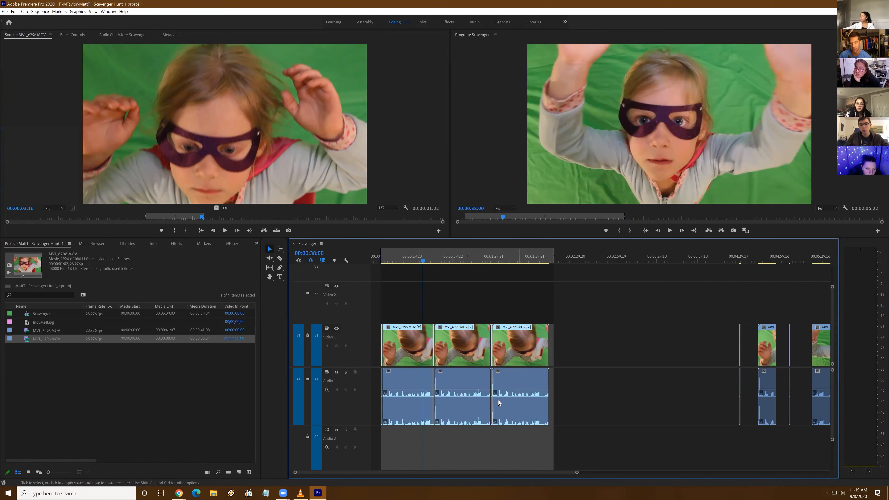
mouse_move(423, 261)
left_mouse_down()
mouse_move(467, 263)
mouse_move(434, 263)
left_mouse_up()
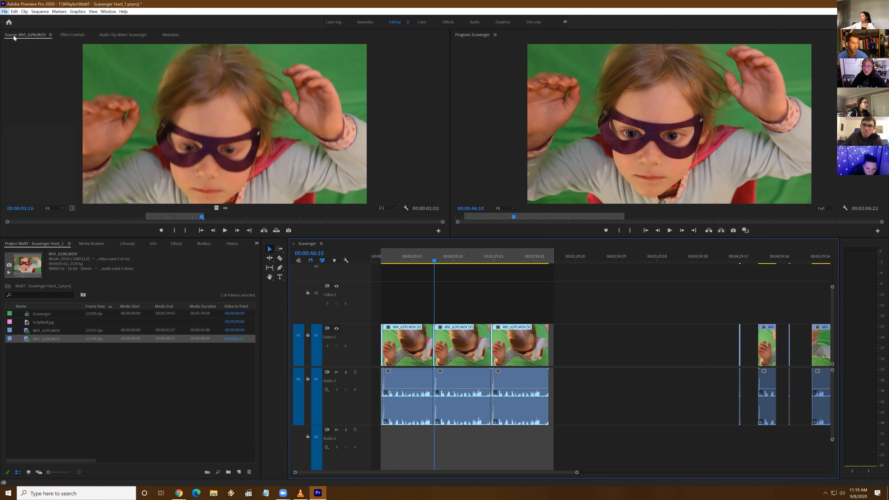
Open the media export settings for the Scavenger sequence and move the dialog higher on the screen
left_click(4, 11)
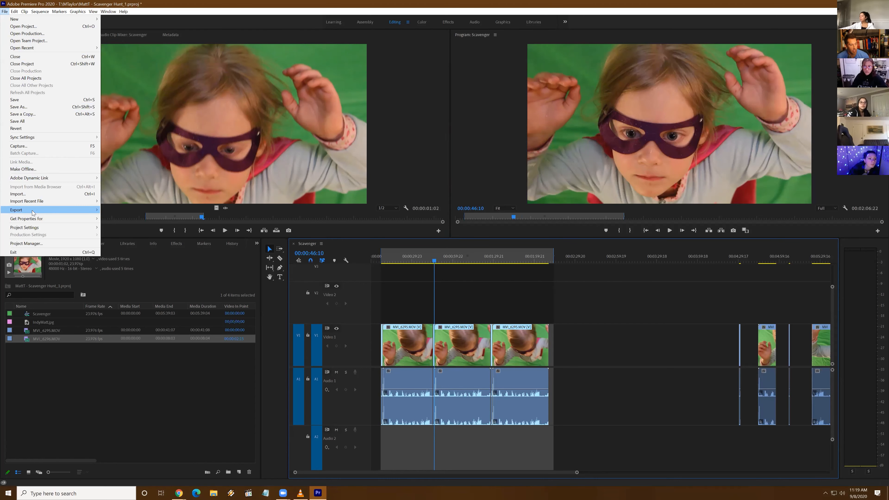
left_click(91, 212)
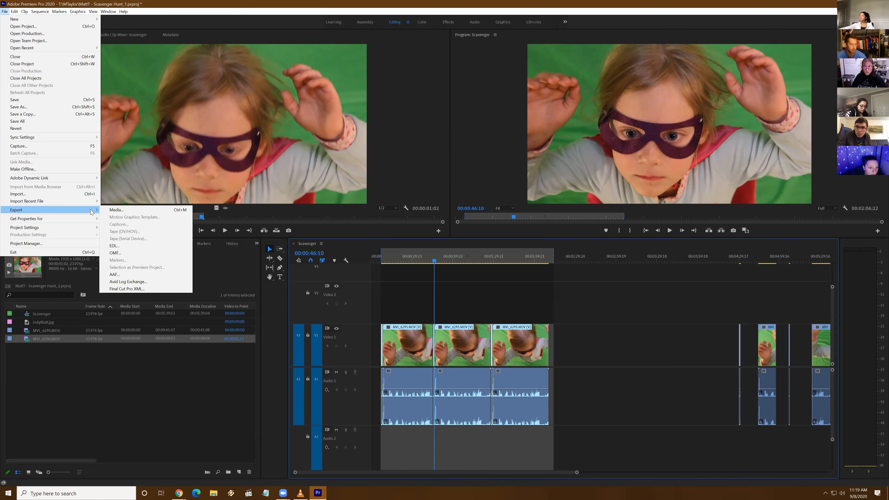
left_click(117, 210)
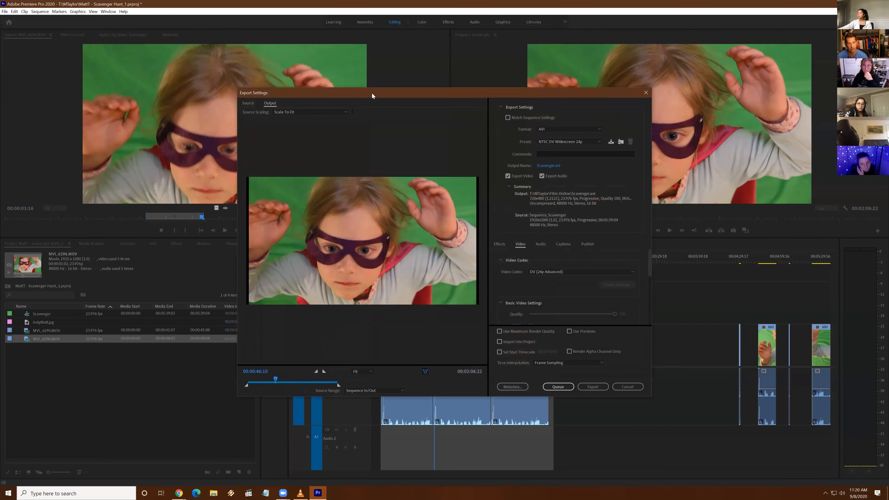
left_click_drag(375, 92, 367, 63)
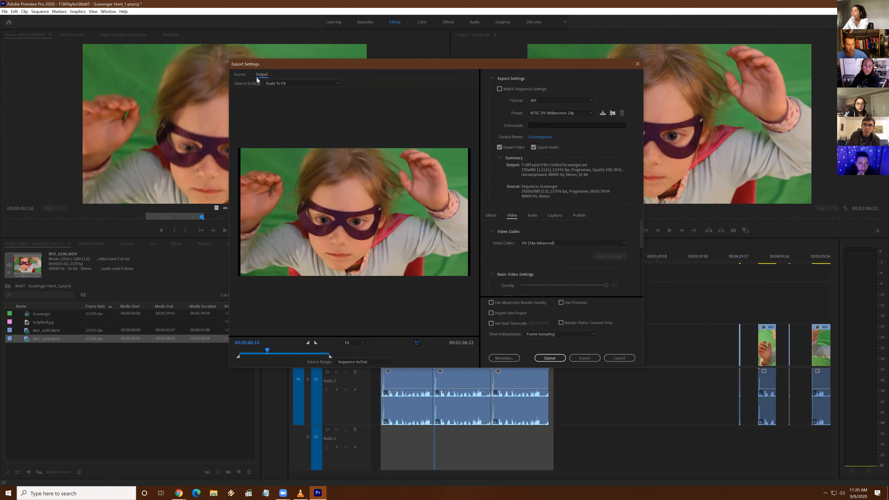
Compare the source and output previews, and try the Entire Sequence source range before restoring Sequence In/Out
left_click(242, 76)
left_click(263, 75)
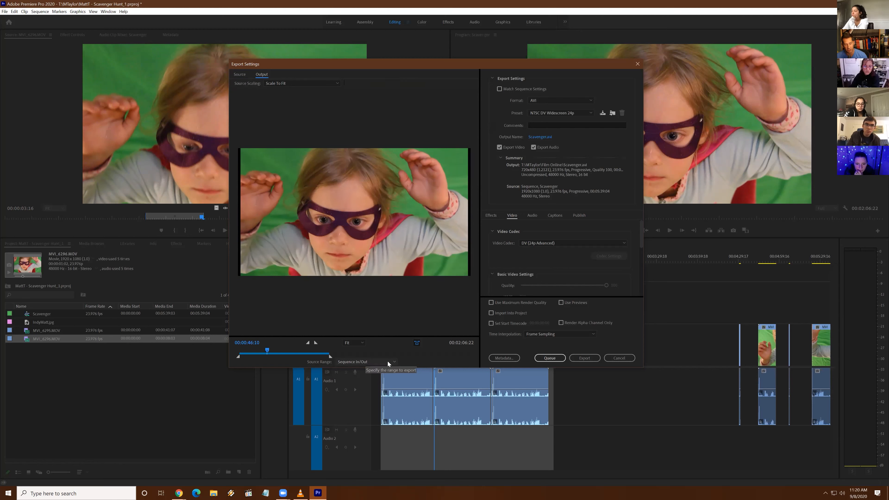
left_click(366, 362)
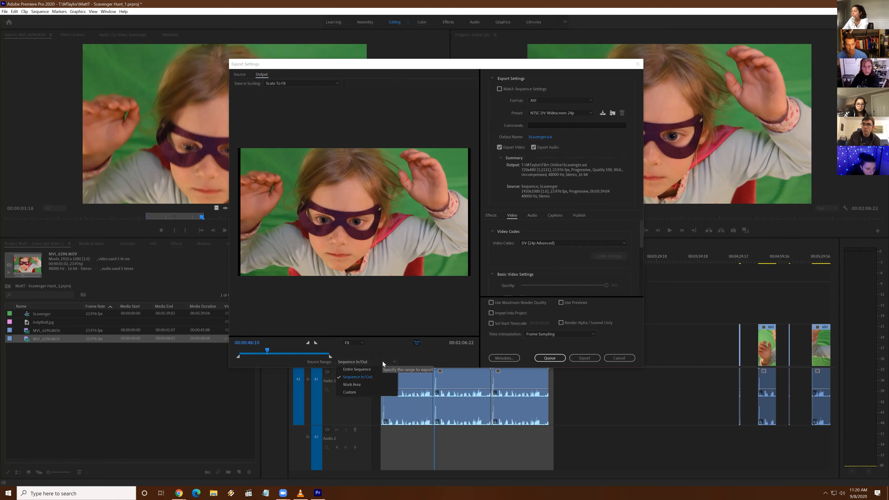
left_click(369, 372)
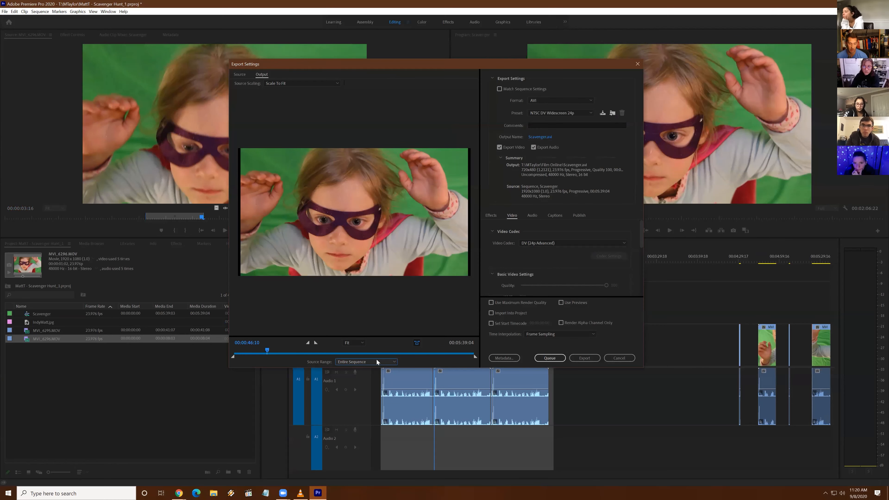
left_click(393, 362)
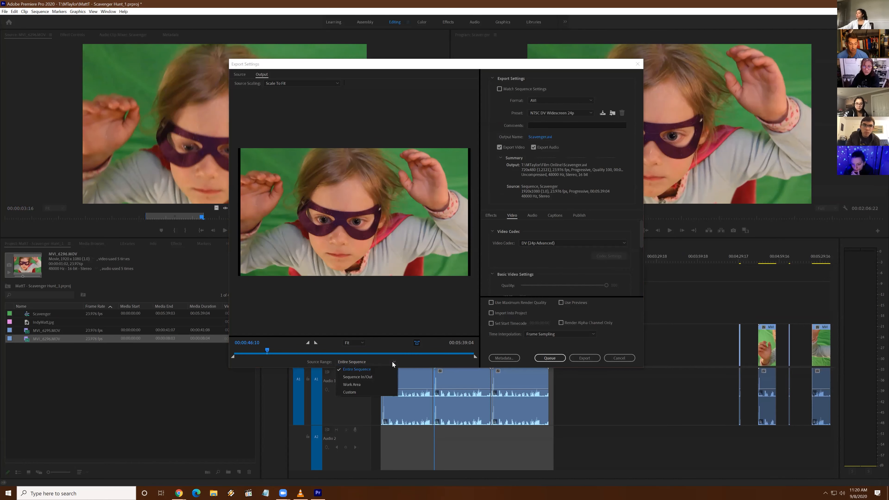
left_click(367, 378)
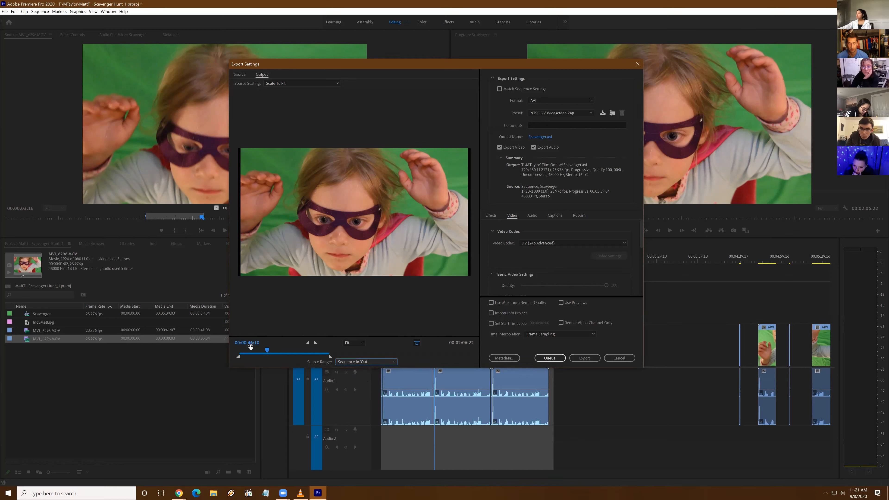
Try the Custom source range, restore Sequence In/Out, and park the export preview at 00:01:38:13
left_click(368, 362)
left_click(423, 358)
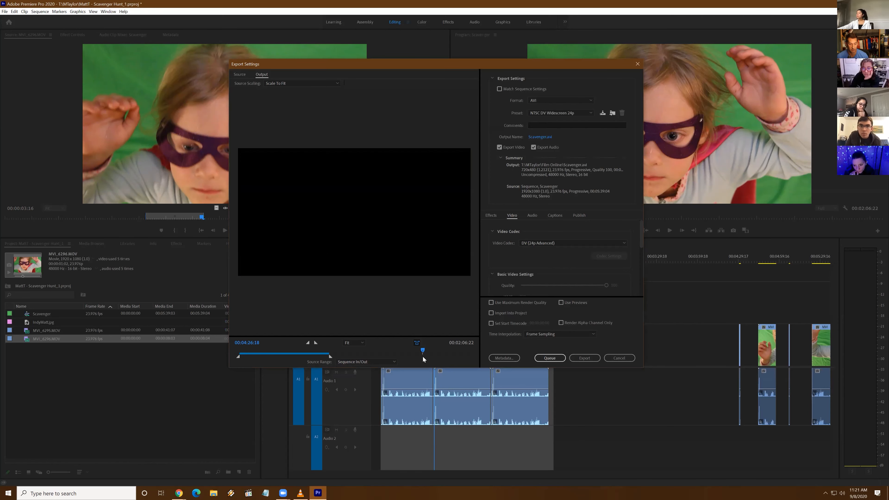
left_click(389, 363)
left_click(359, 394)
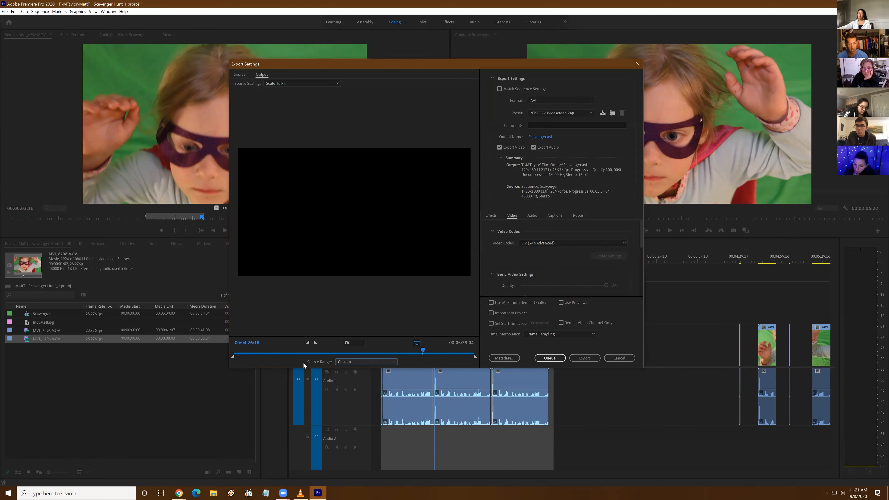
left_click(365, 362)
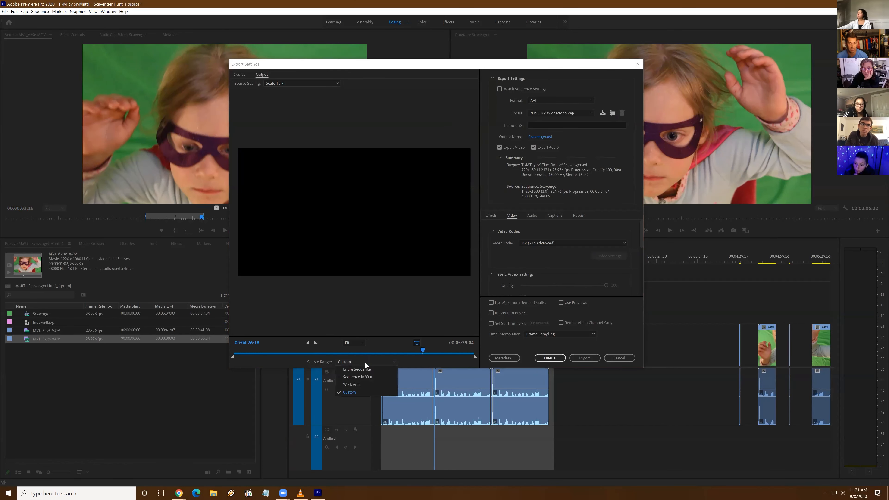
left_click(370, 377)
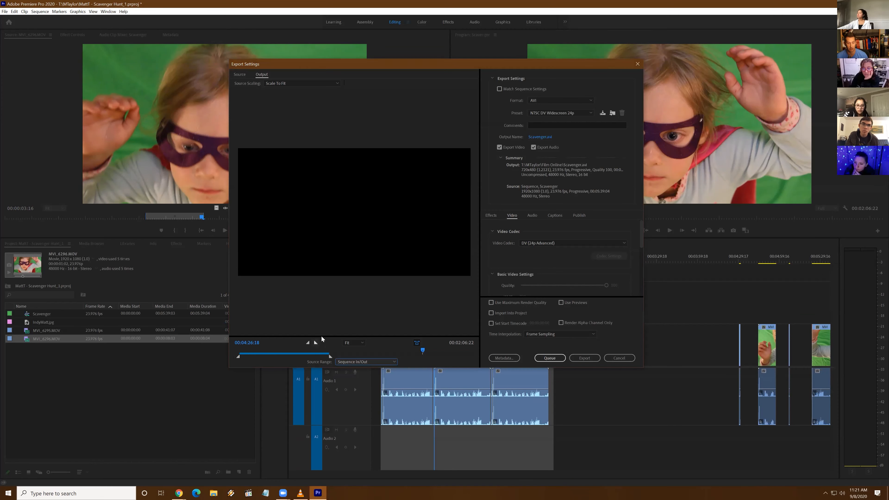
left_click(303, 352)
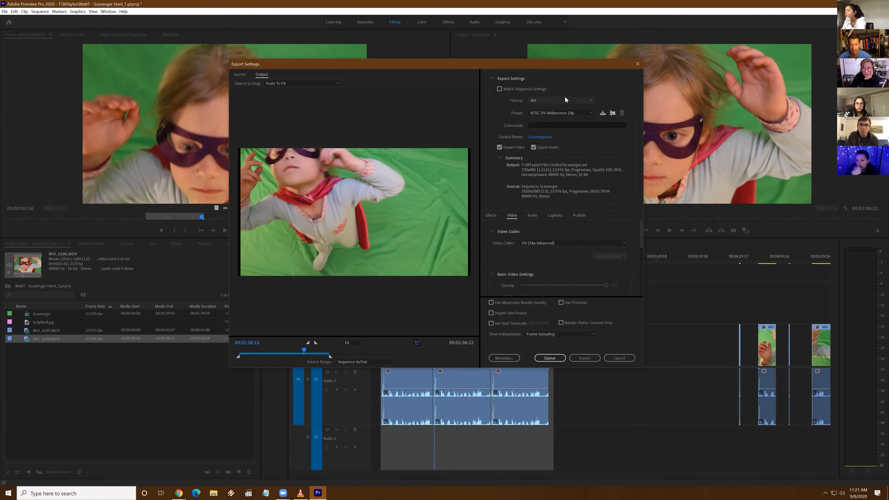
Browse the export formats, choose MPEG2-DVD and look through its presets
left_click(591, 101)
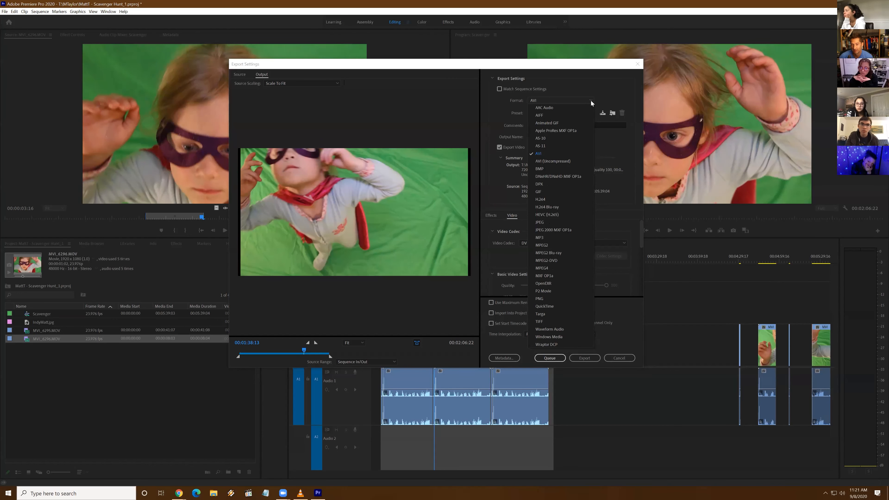
left_click(588, 100)
left_click(590, 113)
left_click(594, 97)
left_click(592, 100)
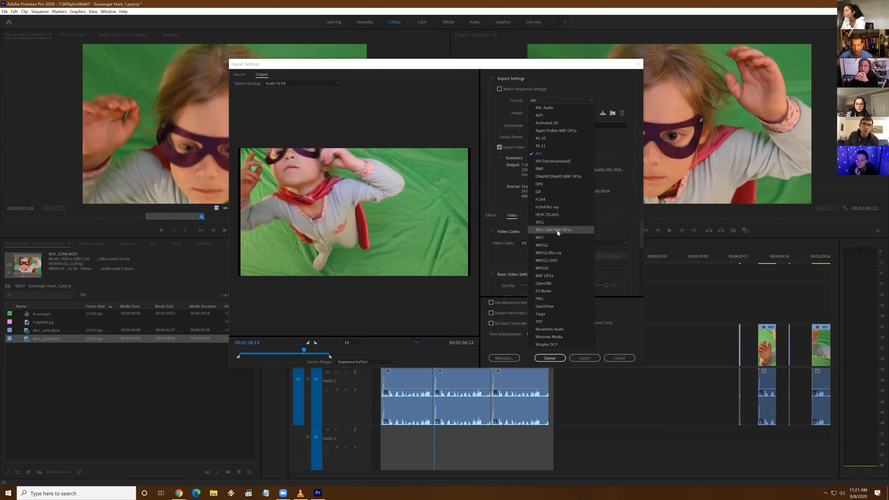
left_click(556, 258)
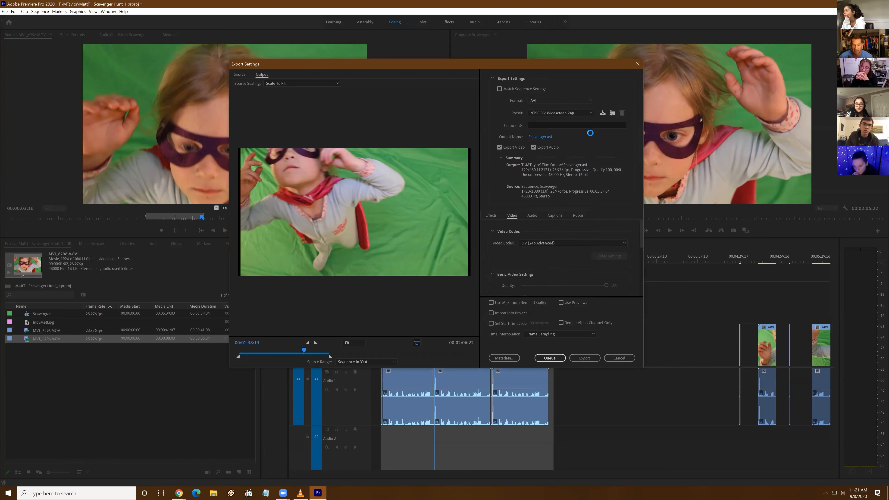
left_click(591, 113)
left_click(598, 93)
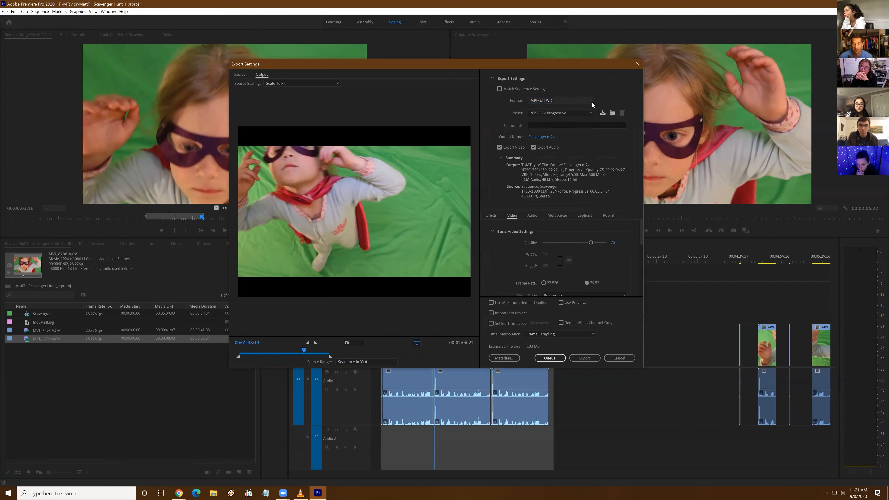
Switch the export format to MPEG4 and look through its presets
left_click(590, 102)
left_click(532, 268)
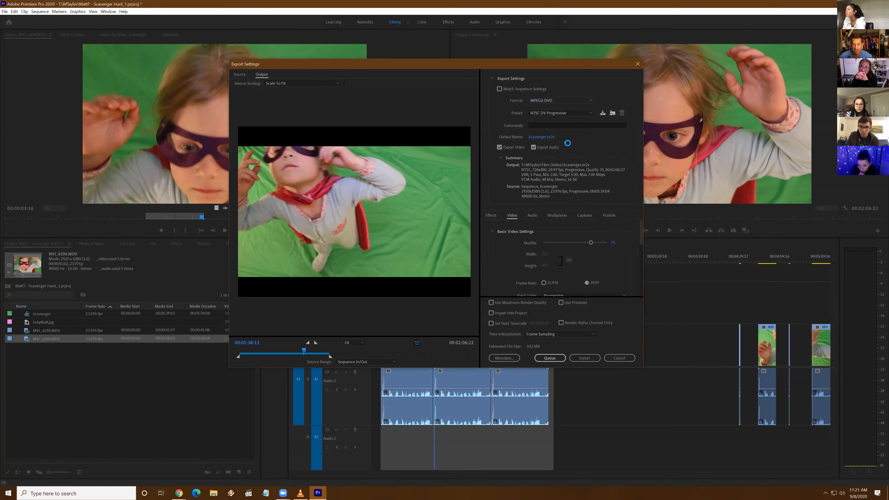
left_click(591, 113)
left_click(591, 105)
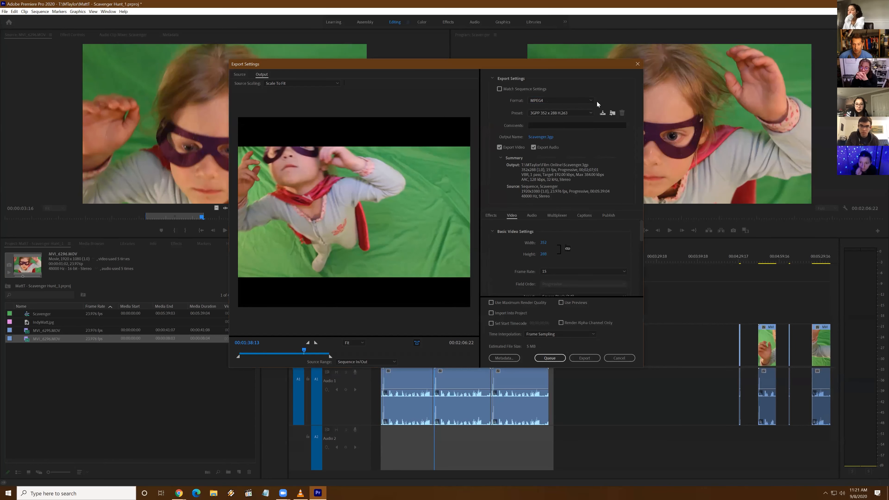
Switch the export format to GIF and check which presets it offers
left_click(578, 101)
left_click(543, 192)
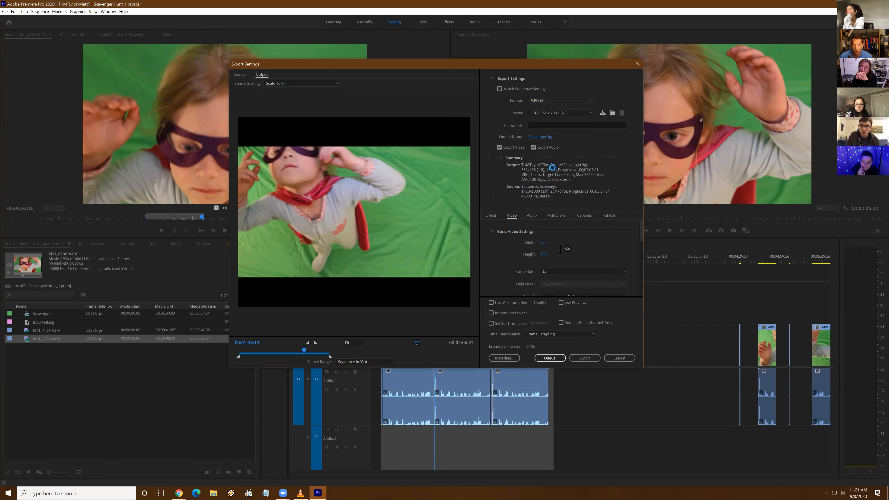
left_click(591, 114)
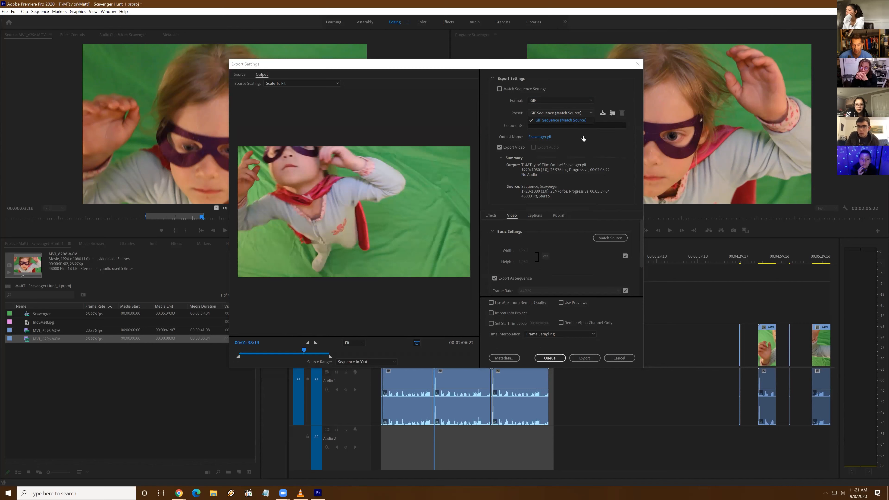
left_click(609, 92)
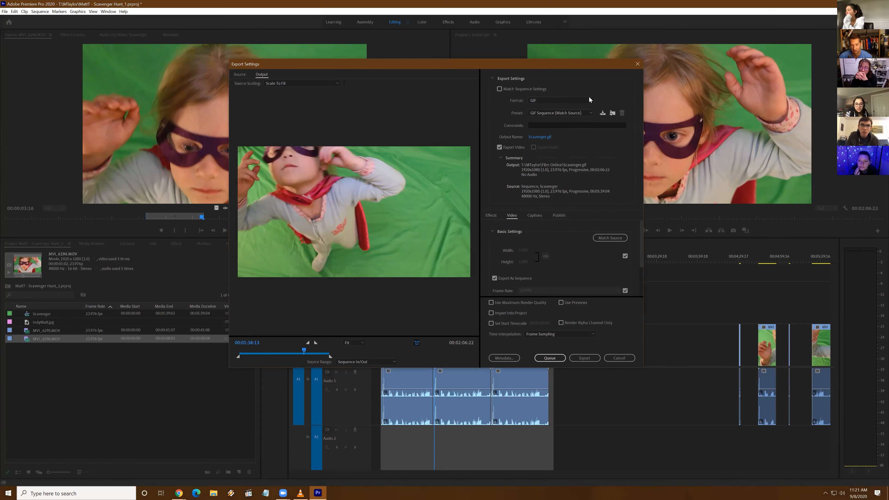
Set the export format to QuickTime with the Apple ProRes 4444 preset, moving the dialog aside to read the preset names
left_click(590, 101)
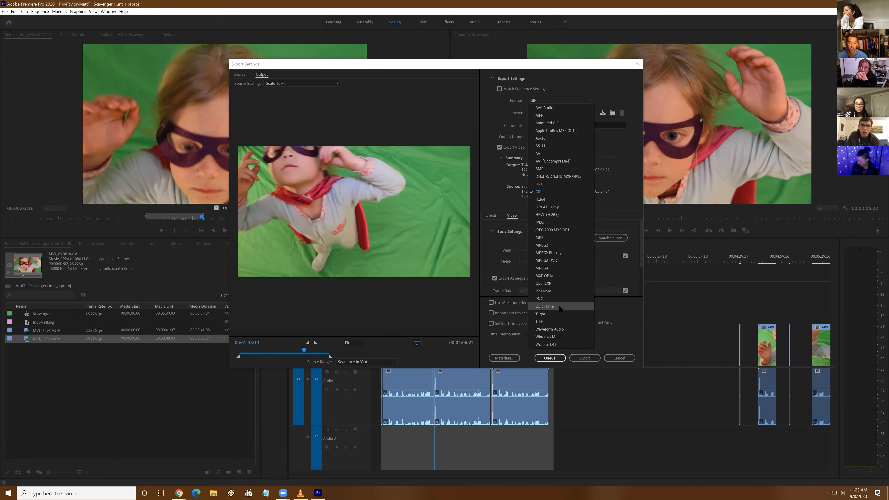
left_click(559, 306)
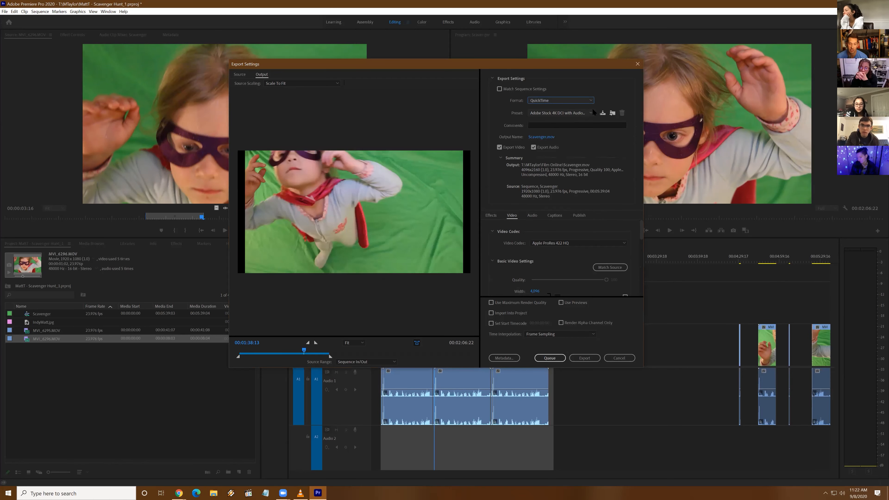
left_click(579, 113)
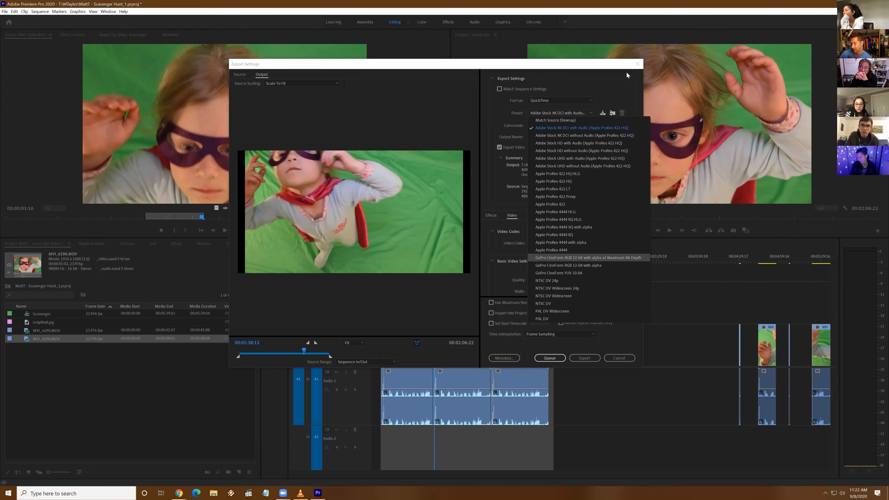
left_click_drag(529, 67, 440, 59)
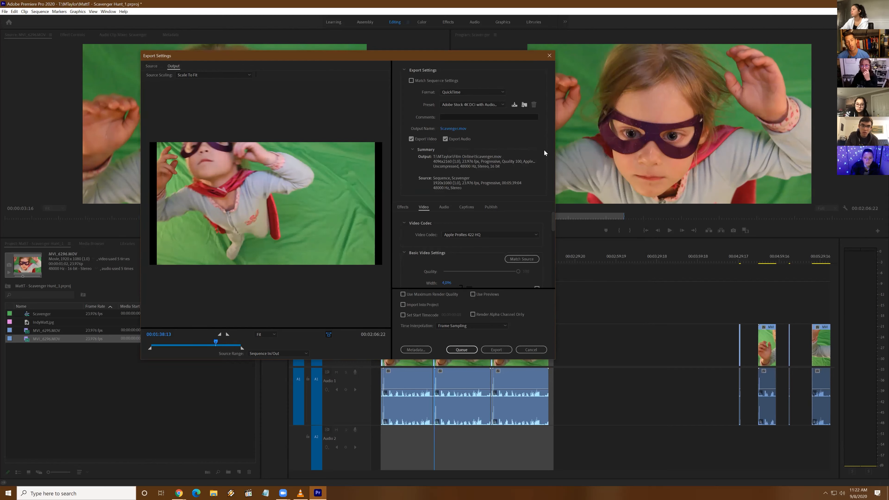
left_click(500, 106)
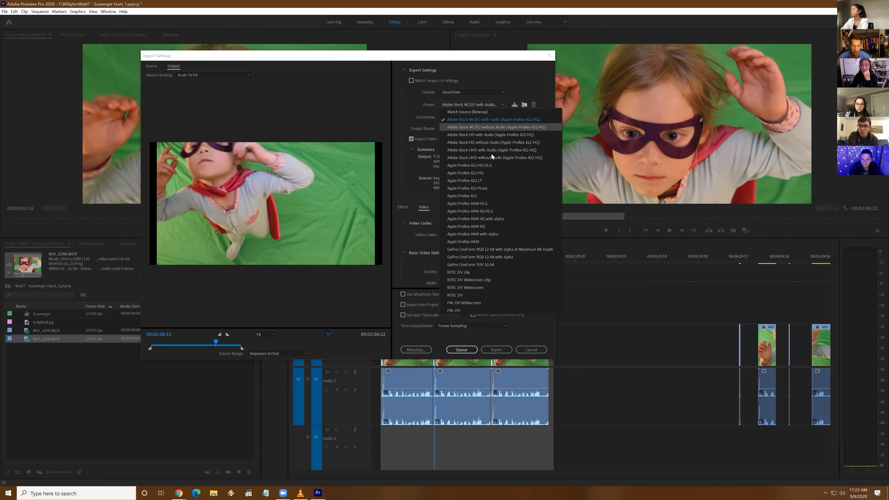
left_click(476, 238)
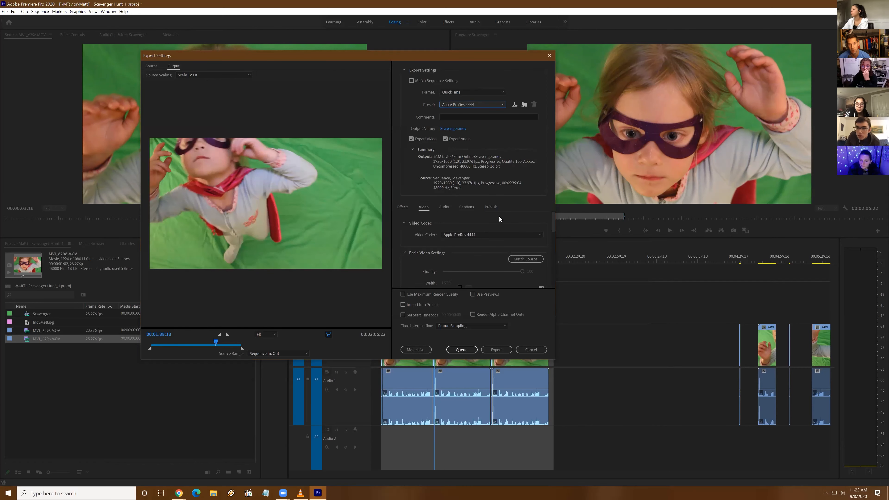
Try Wraptor DCP and Waveform Audio as export formats
left_click(499, 92)
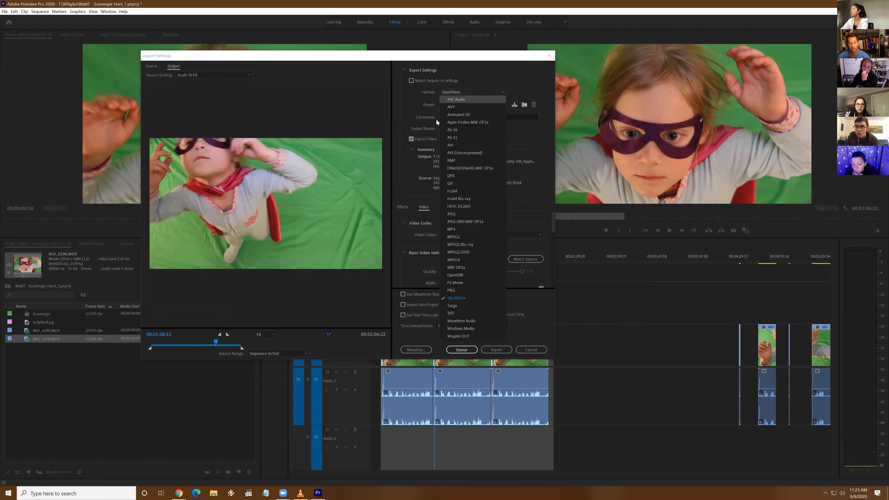
left_click(469, 336)
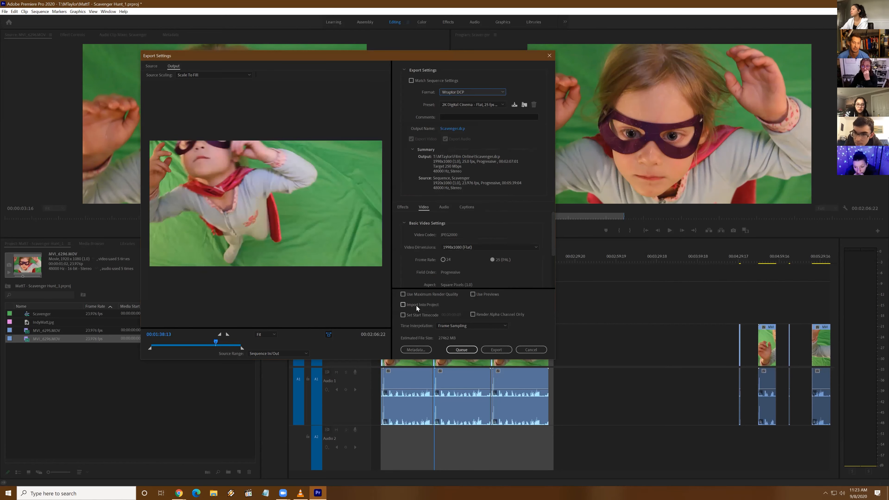
left_click(486, 93)
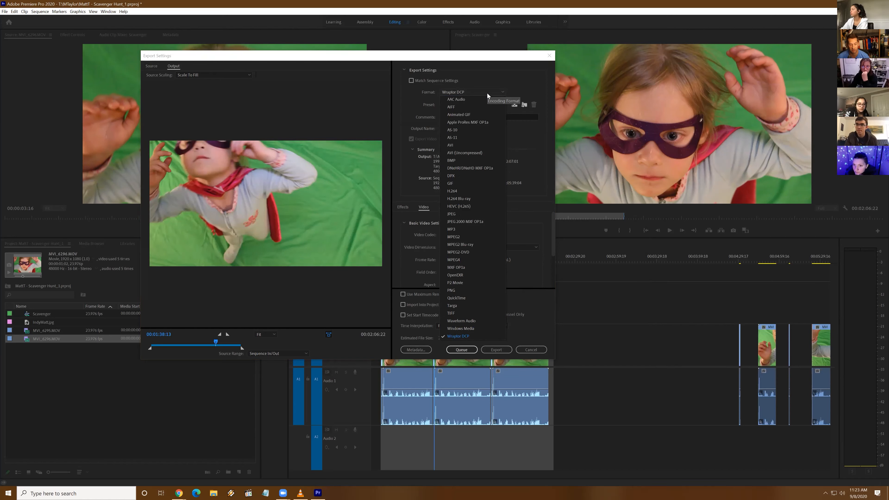
left_click(482, 321)
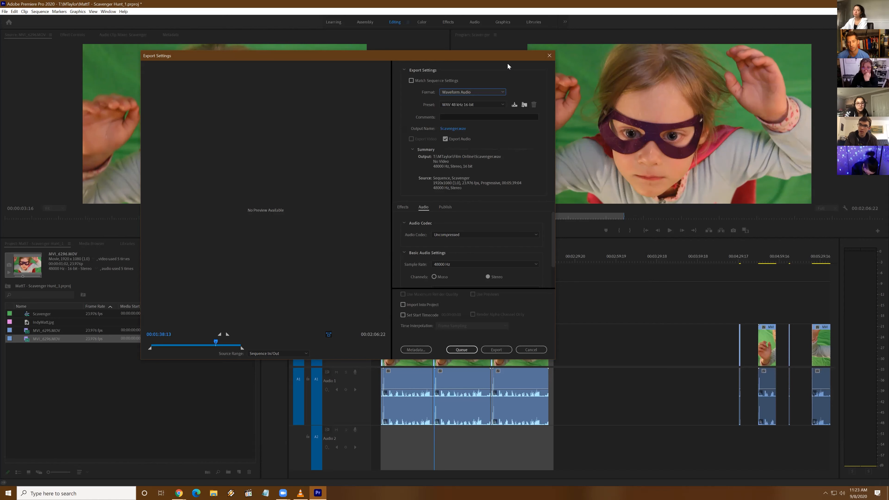
Set the export format to H.264 with the YouTube 1080p Full HD preset, and compare the source and output previews
left_click(488, 94)
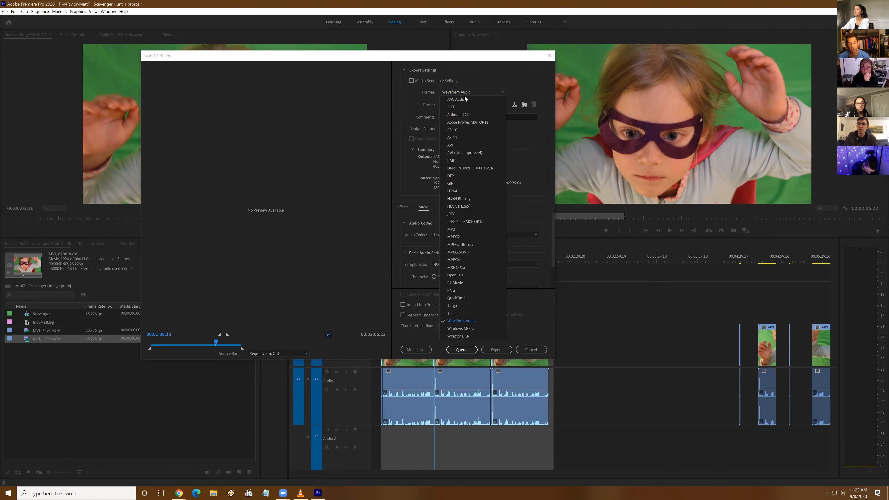
left_click(457, 191)
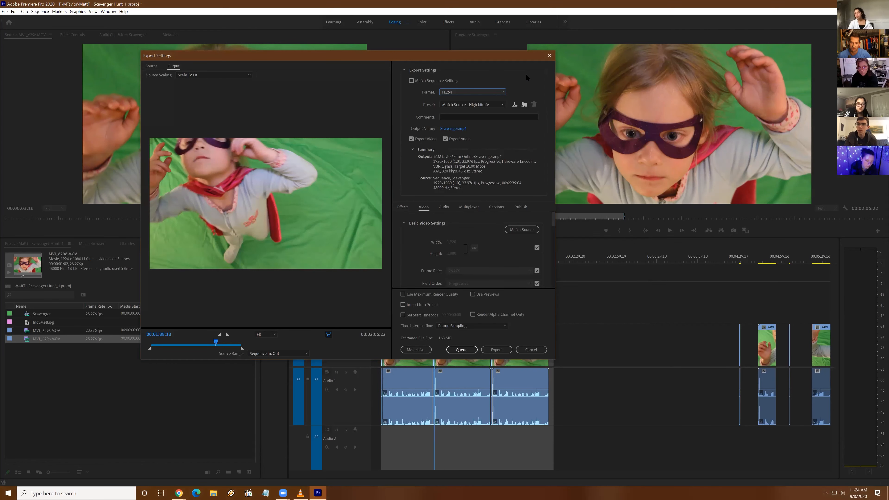
left_click(461, 104)
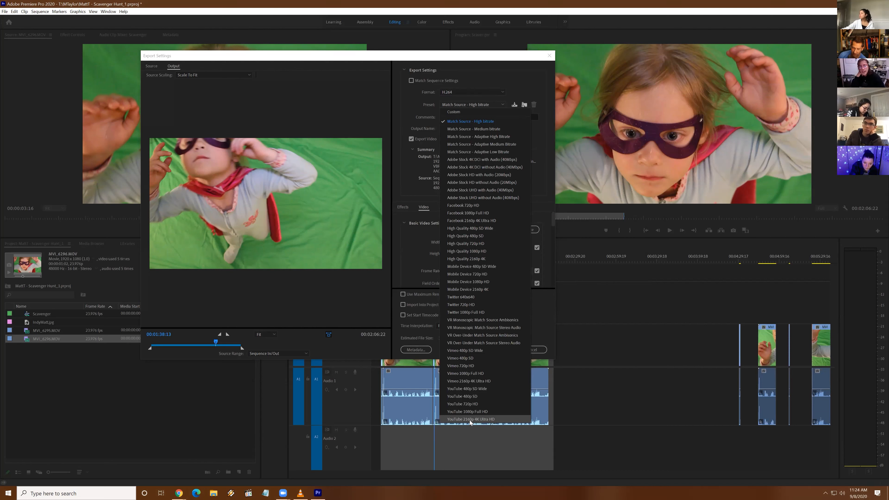
left_click(463, 409)
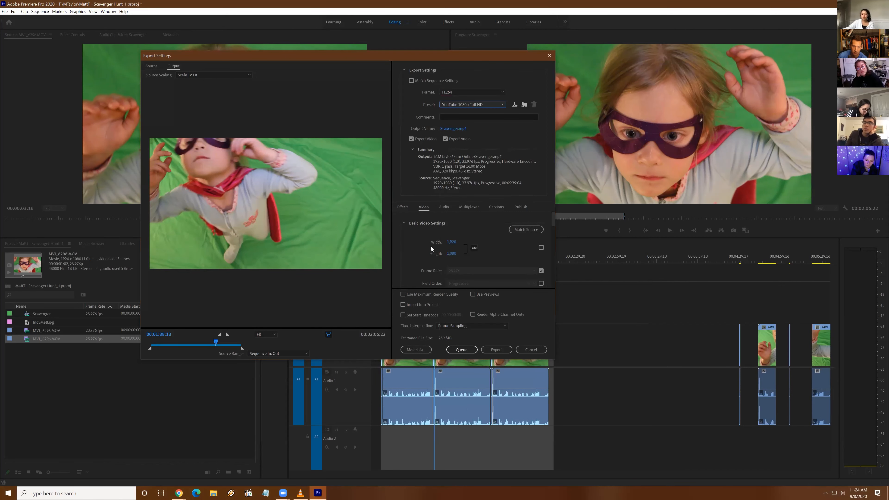
left_click(153, 66)
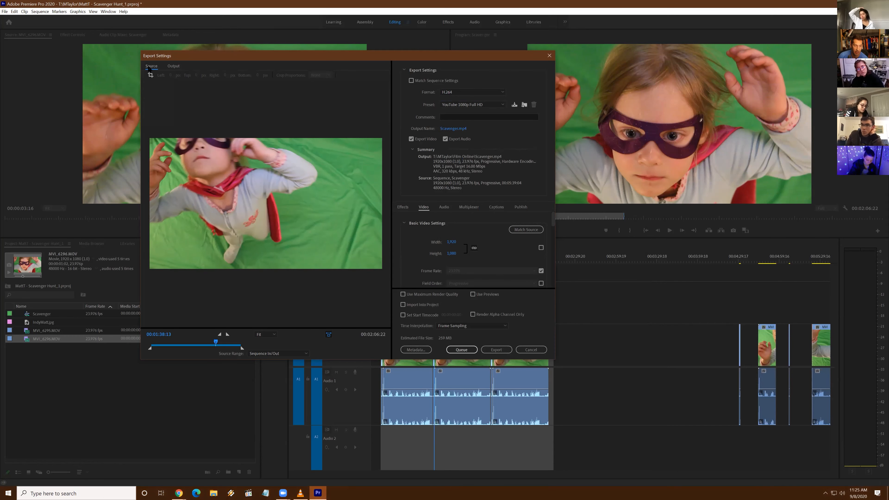
left_click(172, 66)
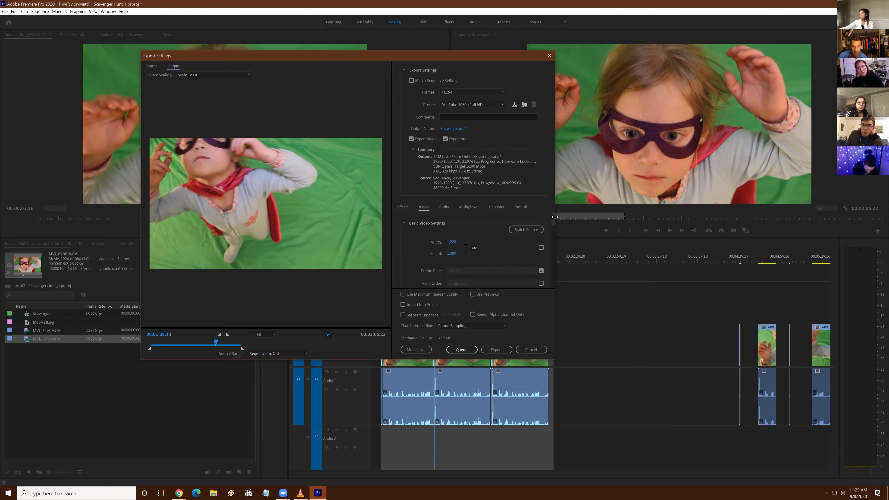
Check the frame rate setting, and rename the output file with the editor's short name followed by "- Scavenger Hunt"
left_click_drag(554, 216, 554, 220)
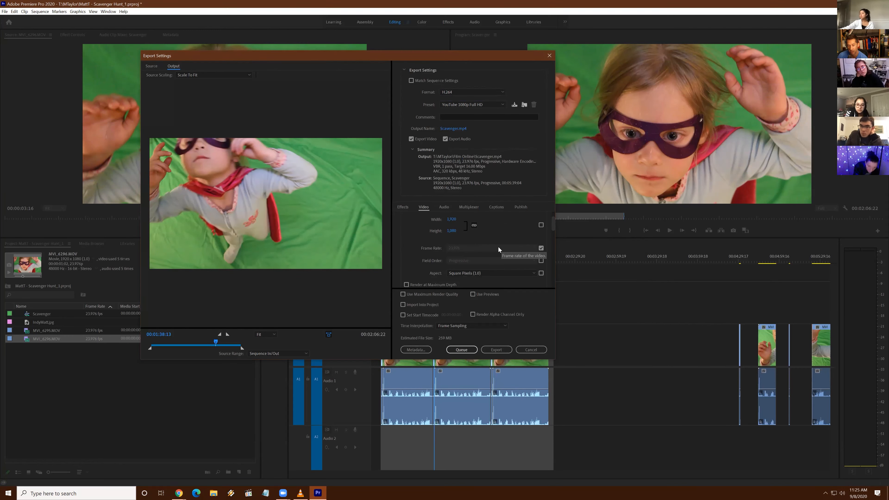
left_click(541, 248)
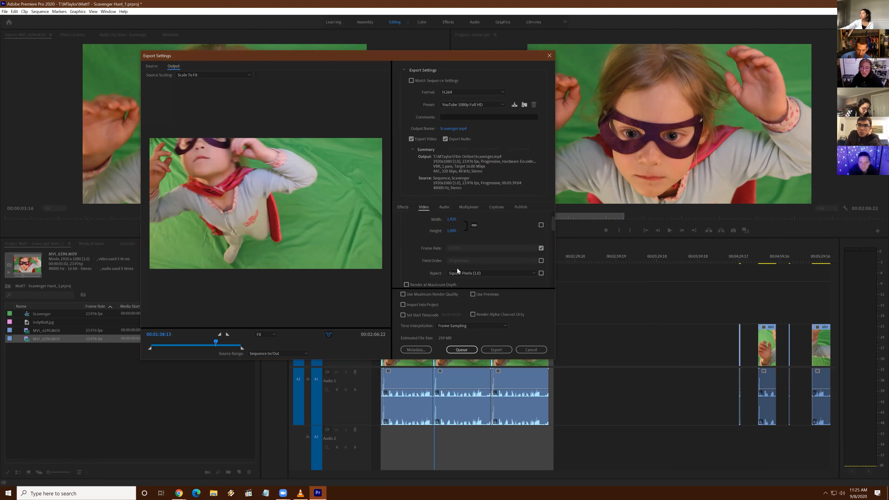
left_click(454, 128)
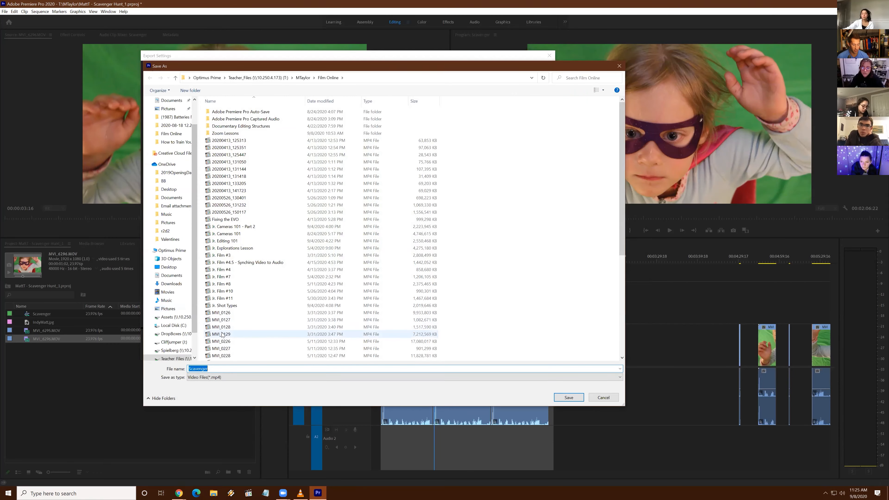
left_click(189, 369)
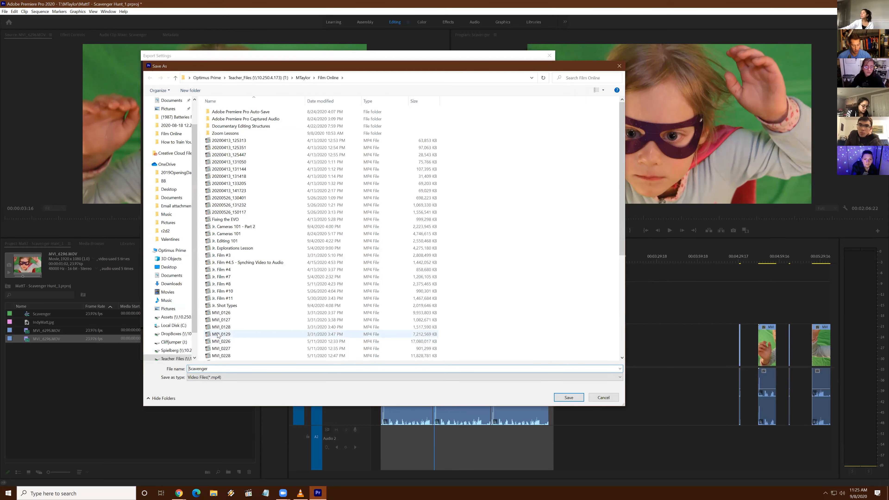
type("MattT -")
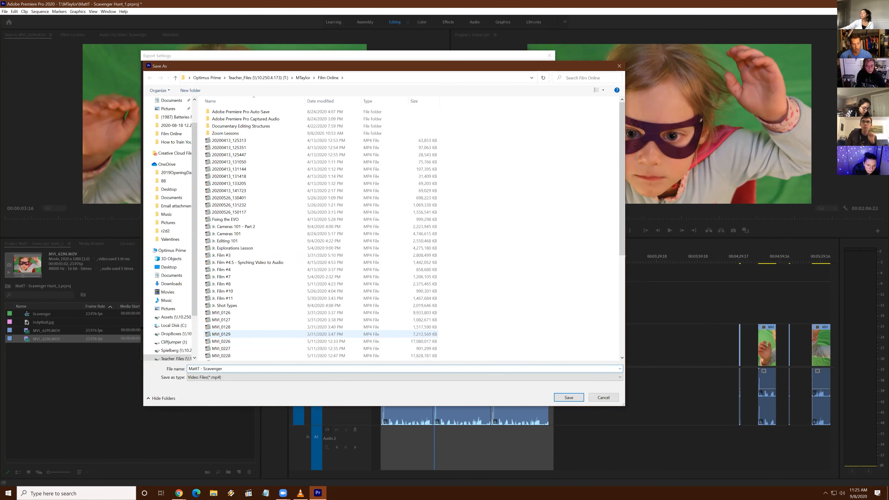
key("End")
type("Hunt")
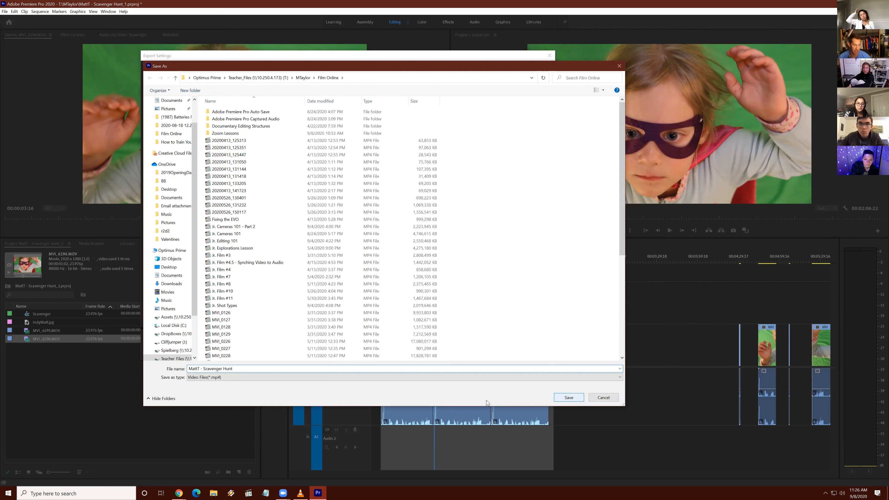
left_click(568, 398)
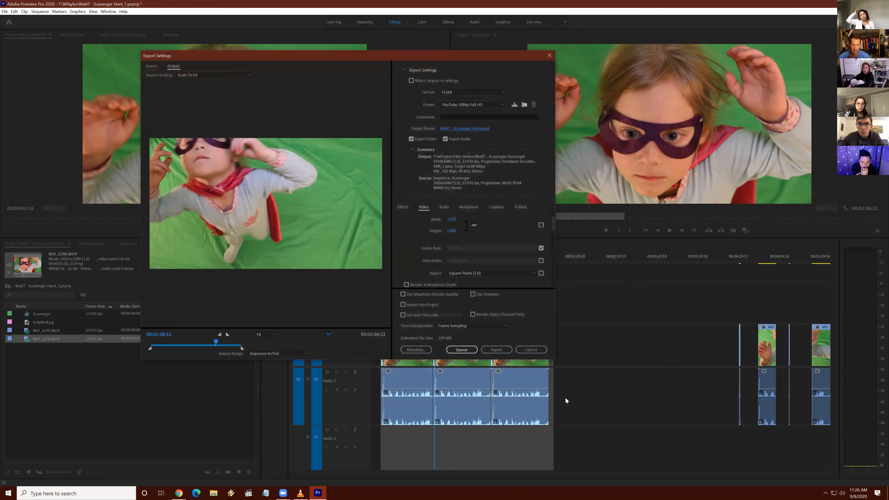
Change the output file's save location to the parent folder of Film Online
left_click(465, 128)
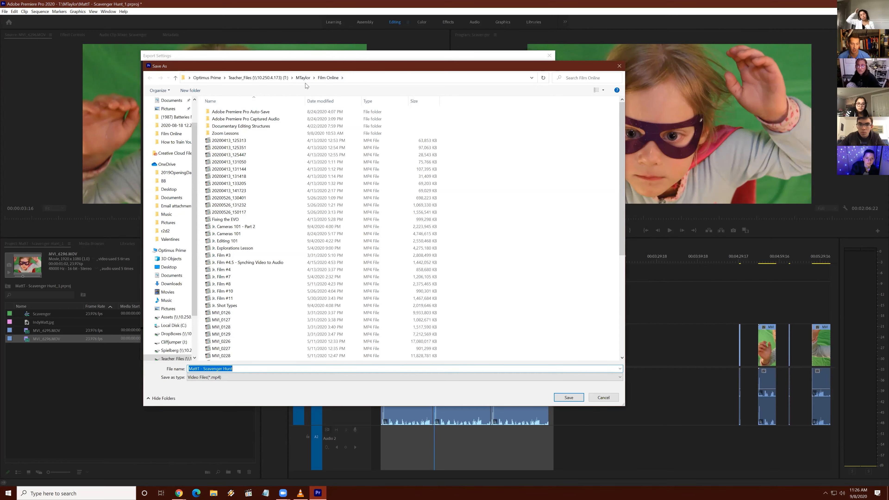
left_click(304, 79)
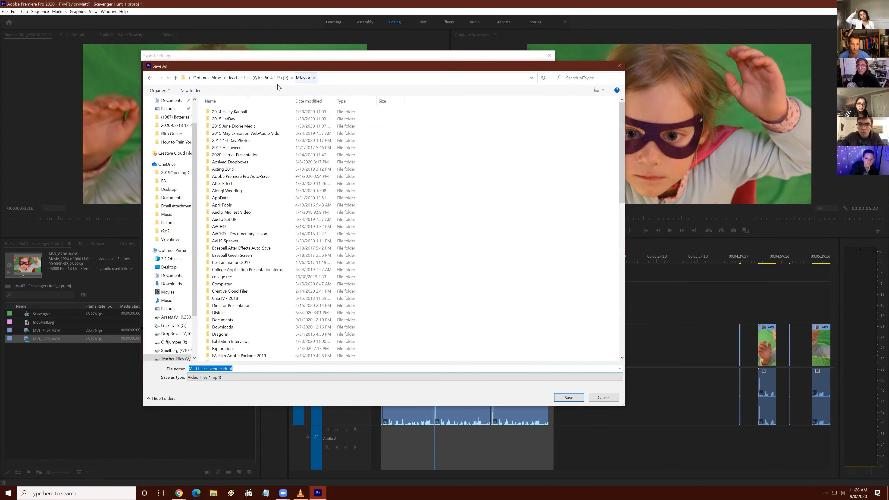
left_click(558, 398)
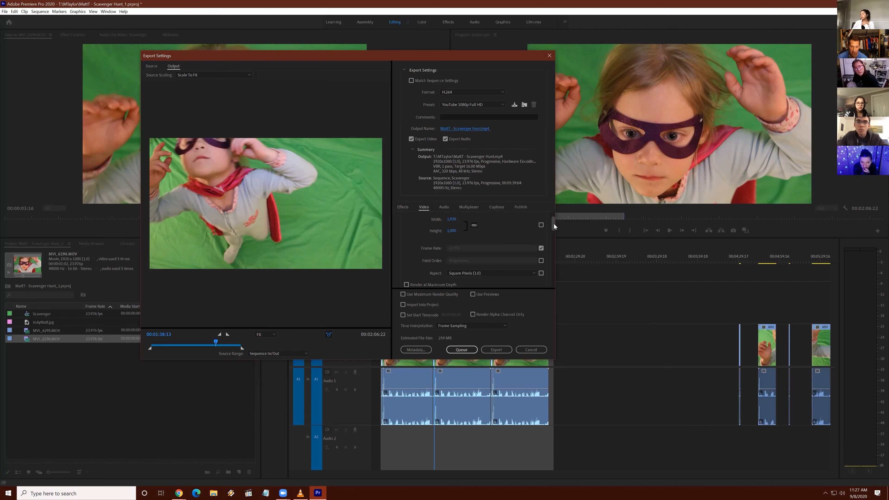
Look through the video encoding, bitrate and advanced settings, and export the marked range directly
left_click_drag(553, 224, 553, 241)
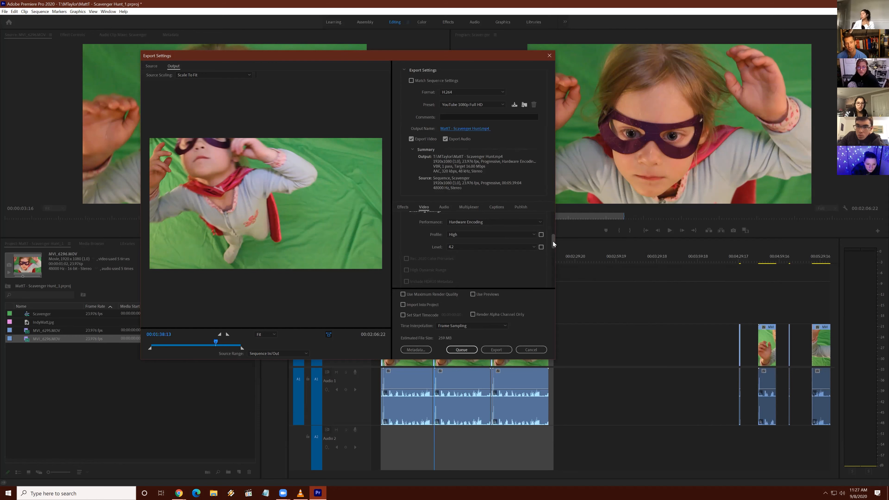
left_click_drag(552, 241, 550, 285)
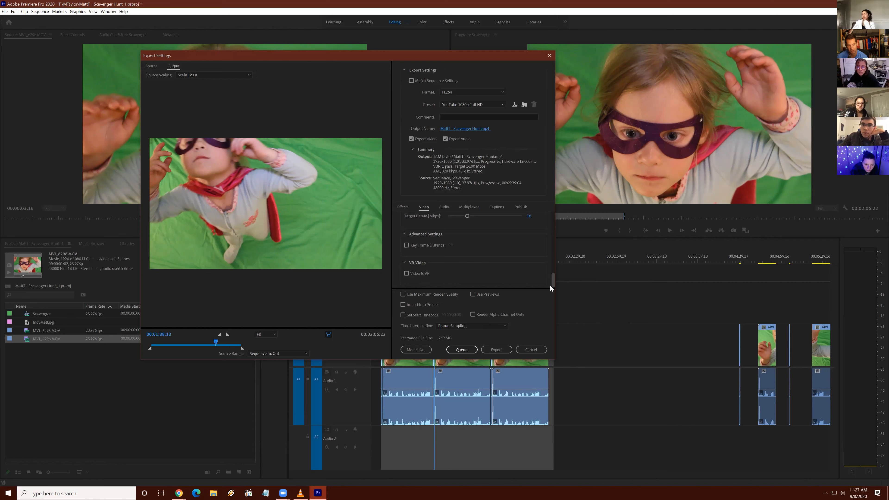
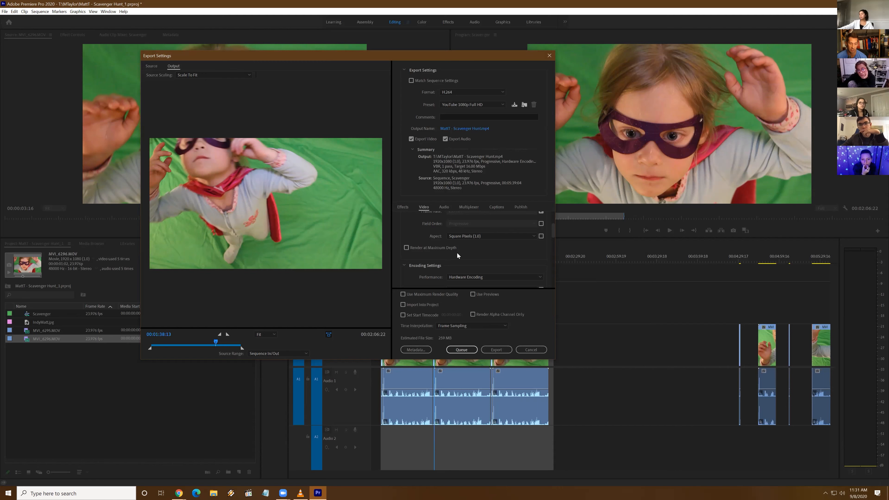
left_click_drag(553, 231, 553, 217)
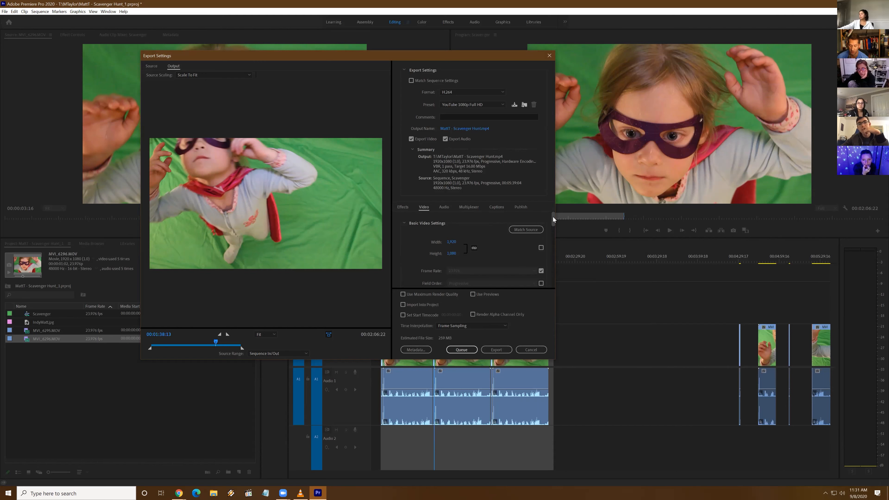
left_click_drag(553, 217, 558, 286)
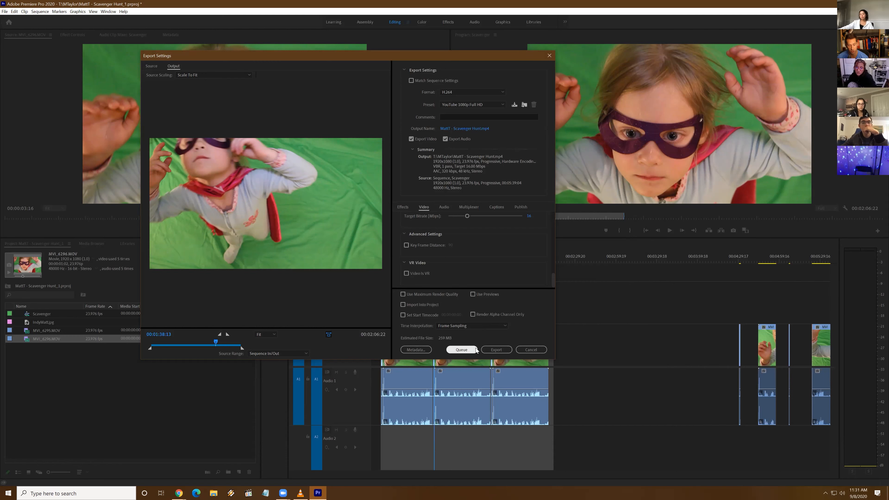
left_click(497, 349)
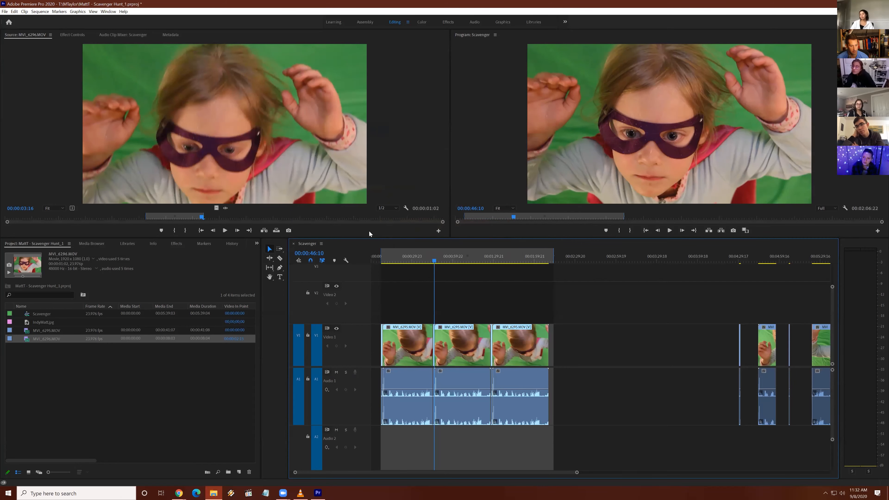
Send the Scavenger sequence to the queue with the H.264 YouTube 1080p Full HD settings, and switch to Adobe Media Encoder
left_click(402, 259)
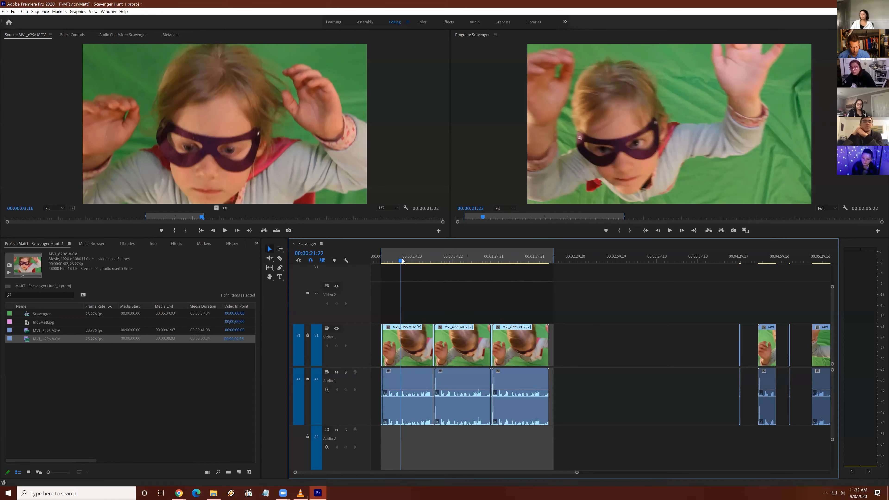
key("ctrl+m")
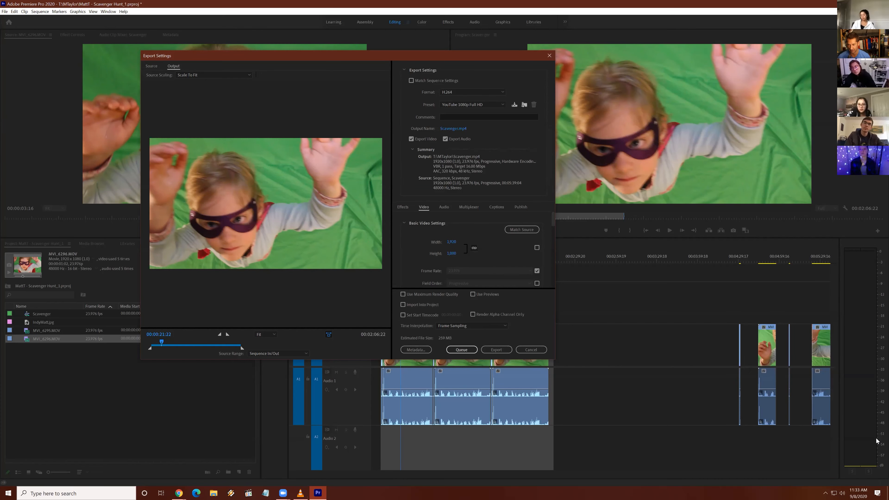
left_click(453, 350)
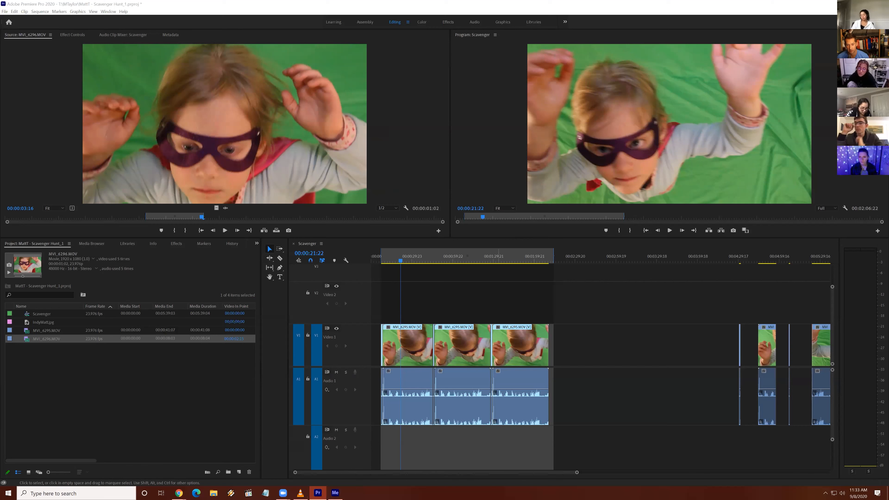
mouse_move(336, 493)
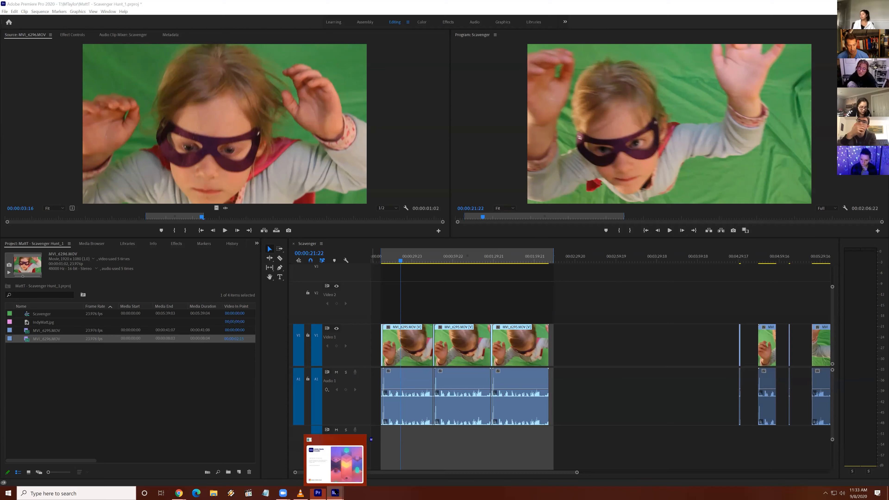
left_click(335, 464)
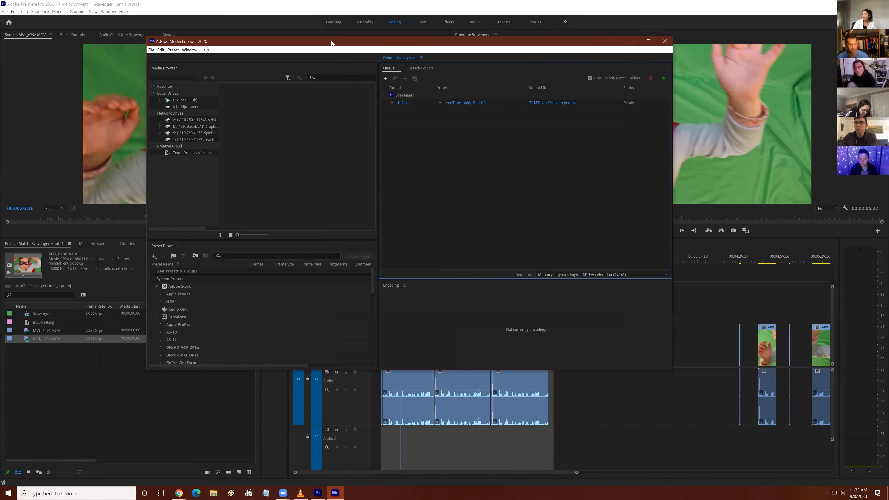
Review the queued item's export settings without changing them, and start encoding the queue
left_click_drag(334, 45, 331, 46)
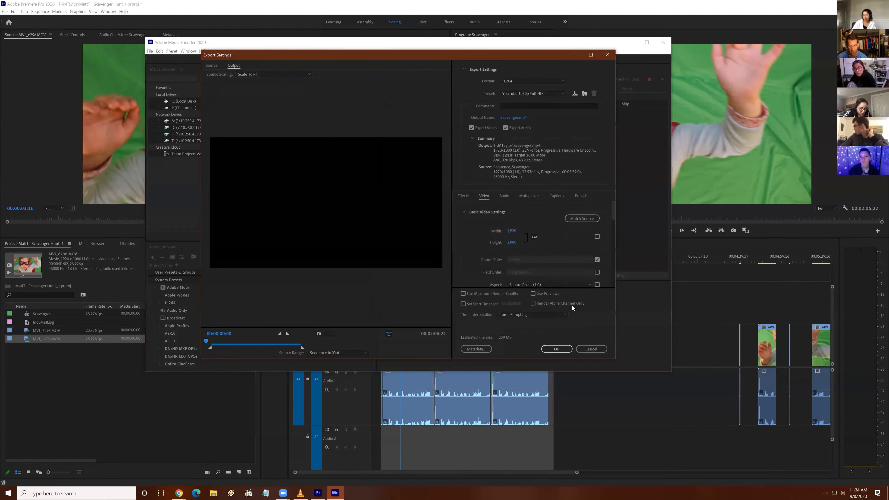
left_click(591, 349)
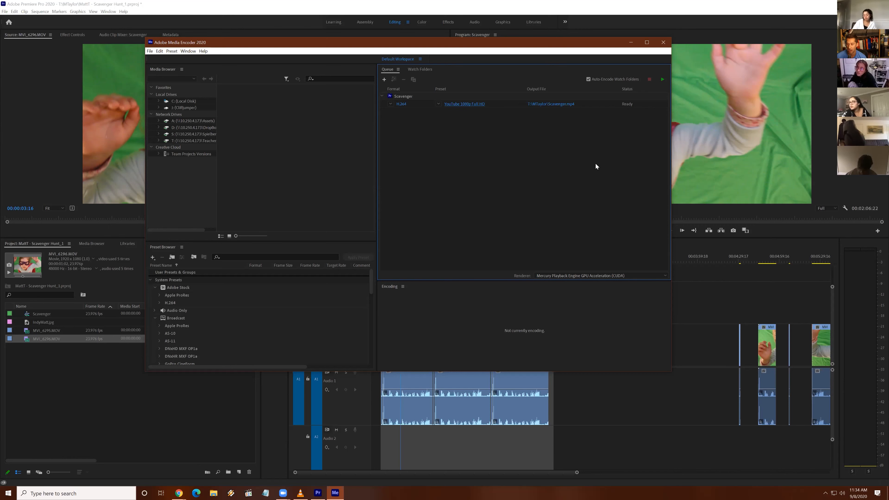
left_click(661, 78)
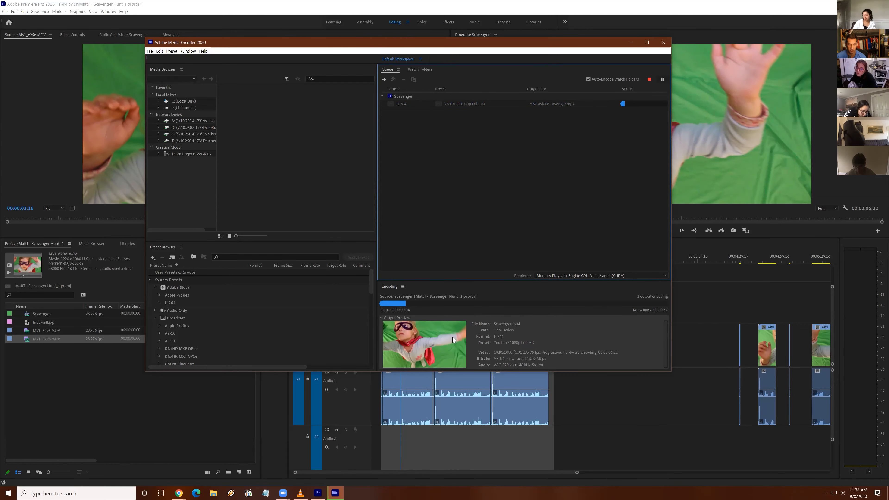
Switch back to Premiere Pro and move the playhead to several points on the Scavenger timeline while the encode runs
key("alt+Tab")
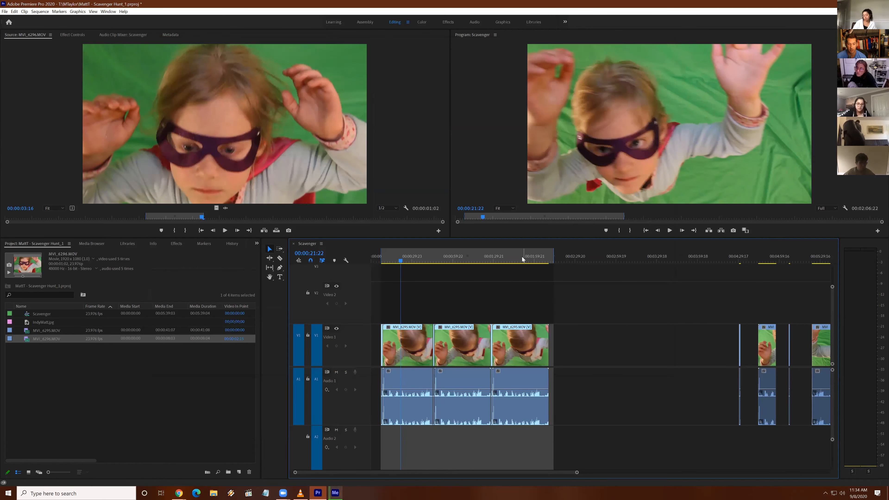
left_click(521, 257)
left_click(538, 259)
left_click(633, 257)
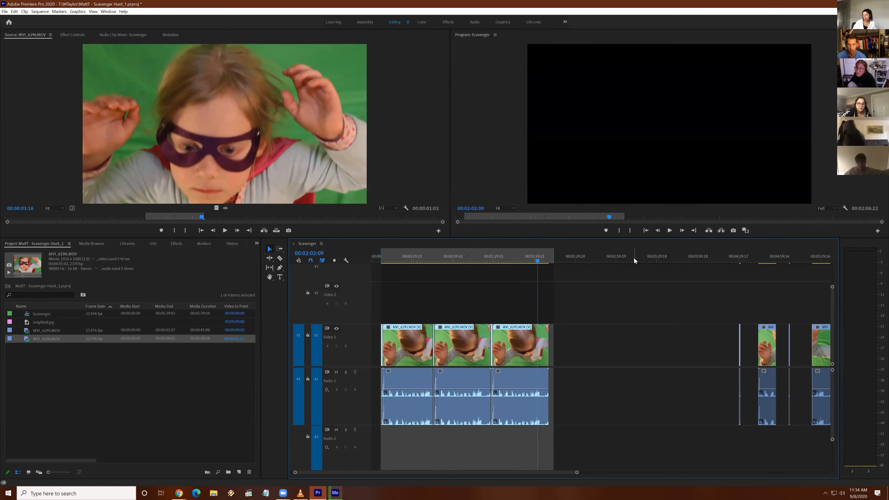
left_click(672, 259)
left_click(598, 256)
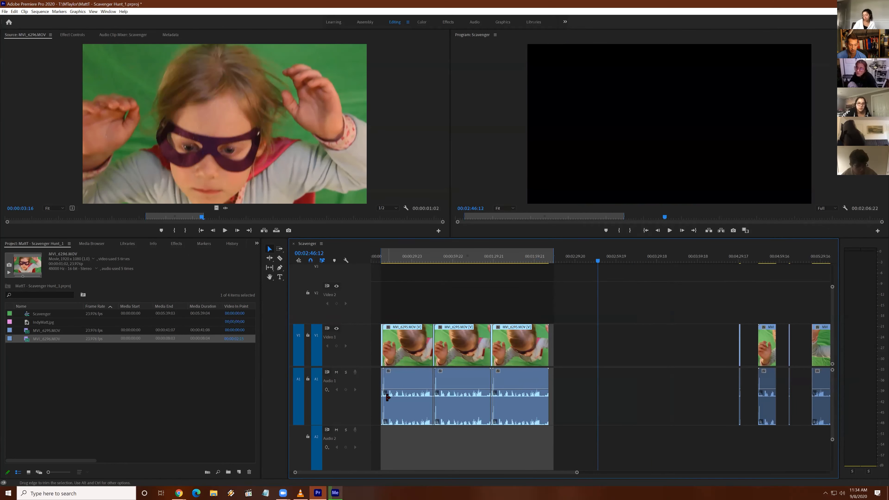
left_click(494, 257)
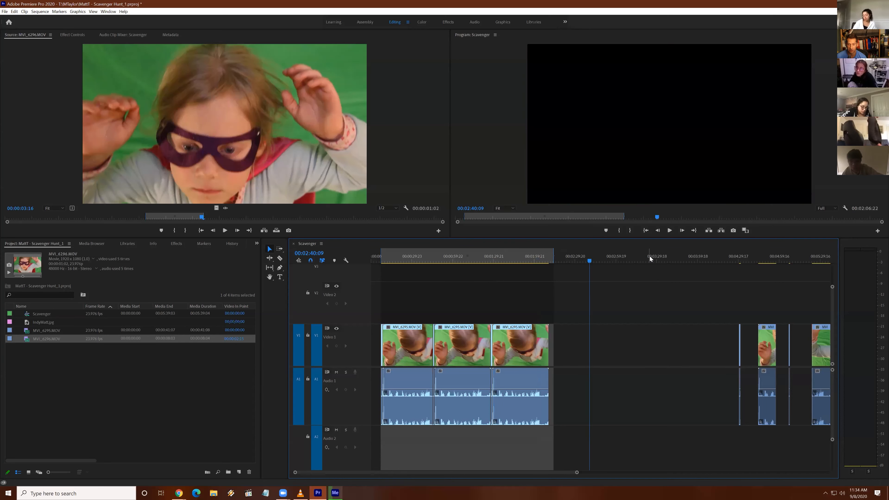
Switch to Adobe Media Encoder and check the available renderer options, keeping Mercury Playback Engine GPU Acceleration (CUDA)
left_click(331, 491)
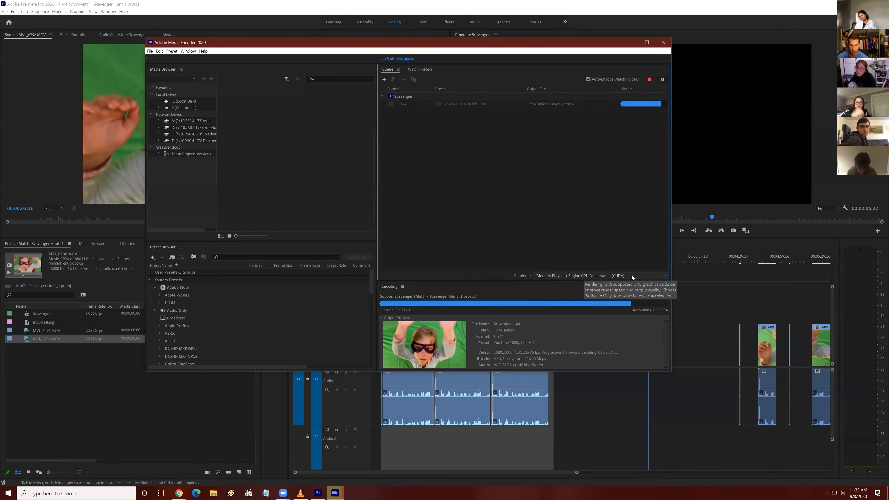
left_click(665, 276)
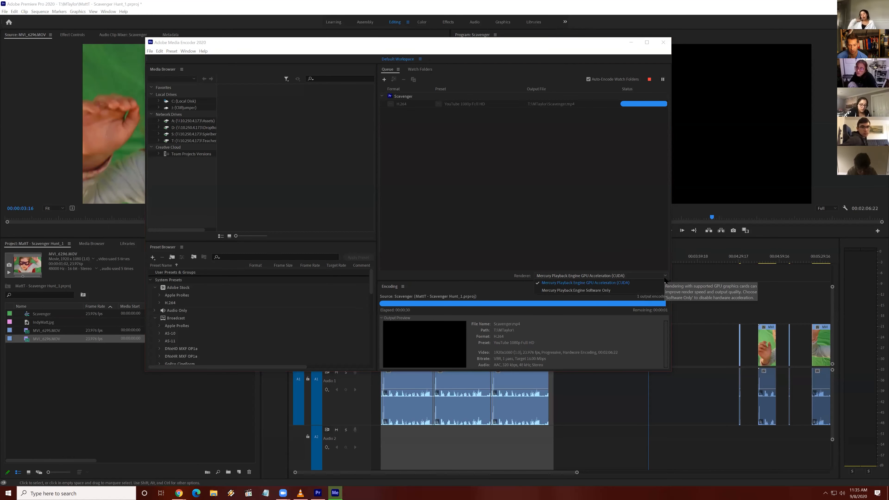
left_click(662, 274)
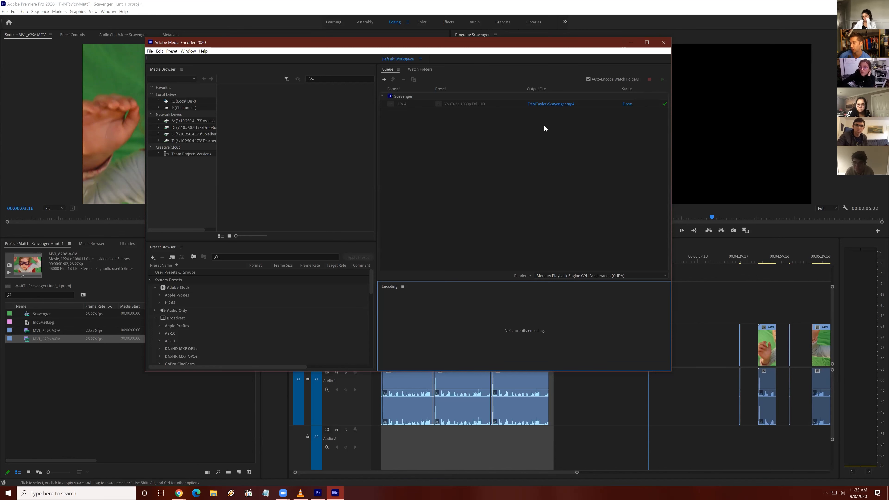
Open the encoded file's folder from the queue, play the directly exported Scavenger Hunt MP4 and skip to its end
left_click(553, 105)
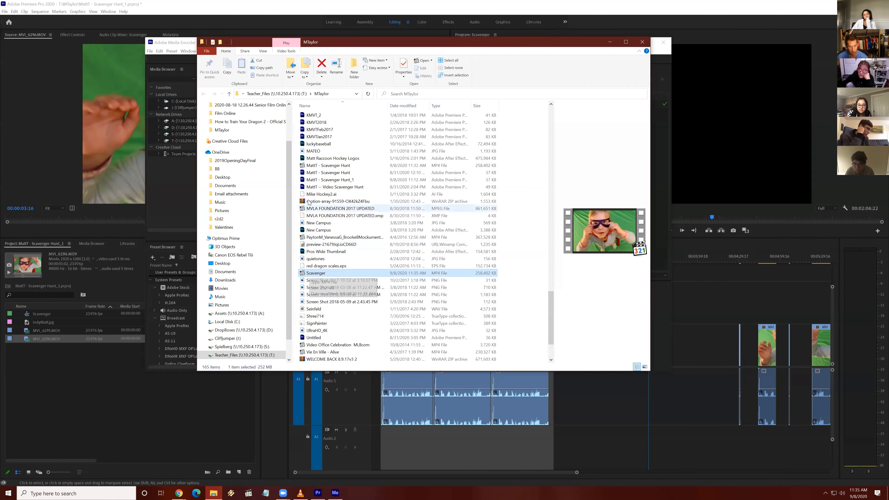
left_click(351, 166)
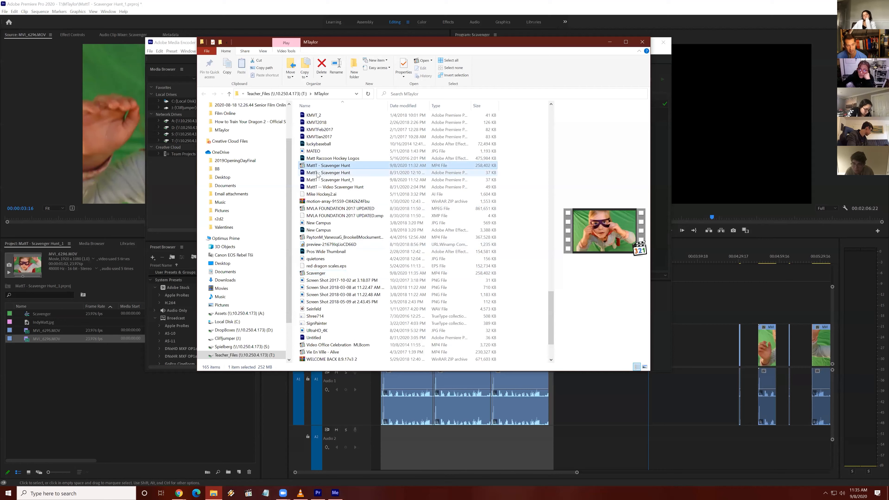
double_click(304, 166)
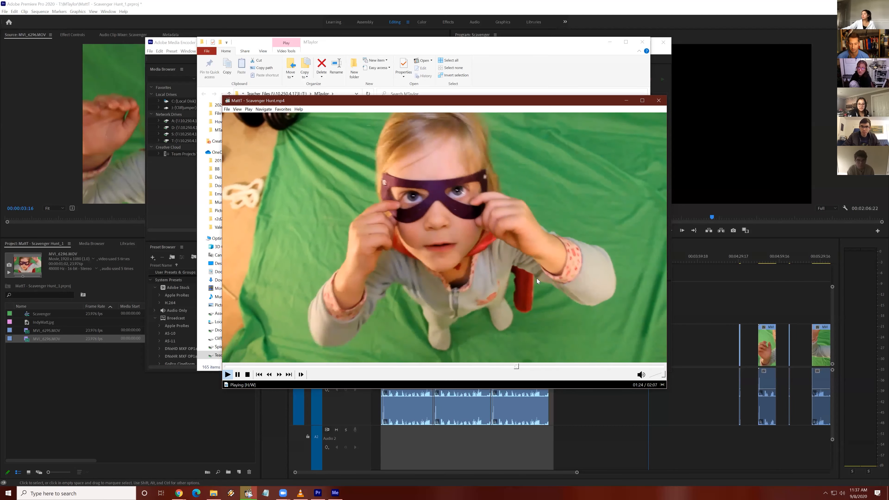
left_click_drag(521, 366, 662, 368)
Close the video player, the output folder window and Adobe Media Encoder to return to Premiere Pro
left_click(660, 103)
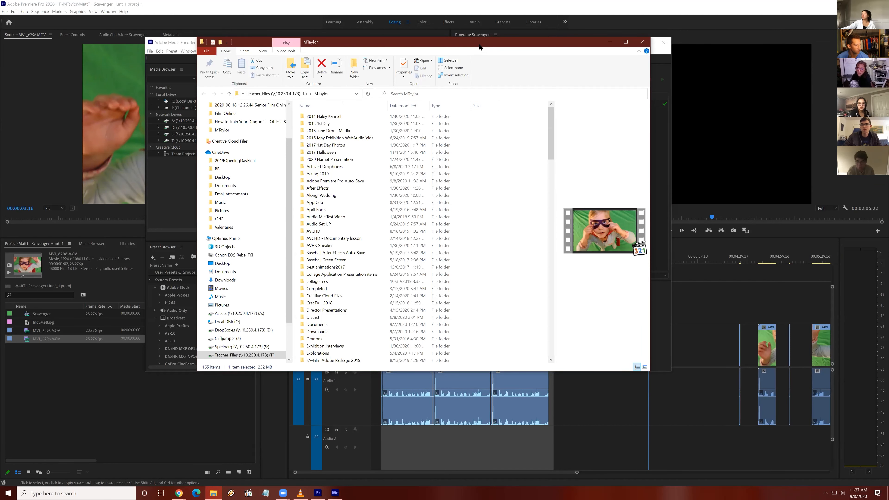
left_click_drag(479, 47, 0, 47)
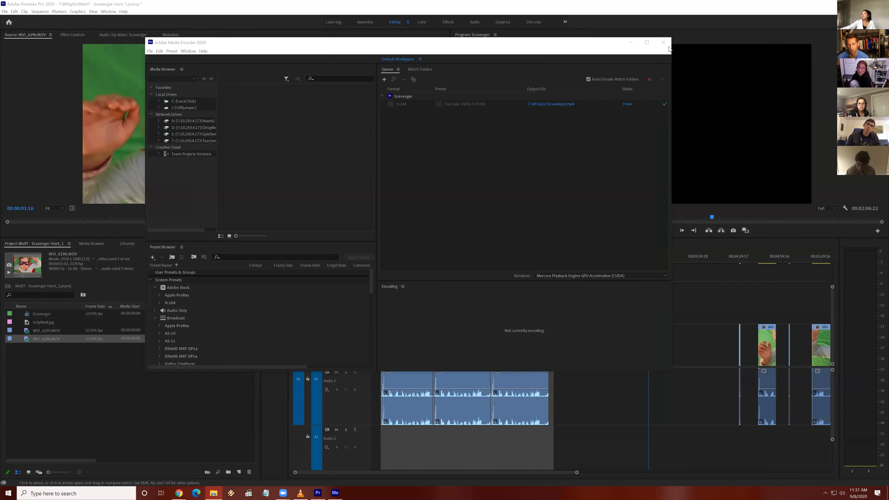
left_click(663, 43)
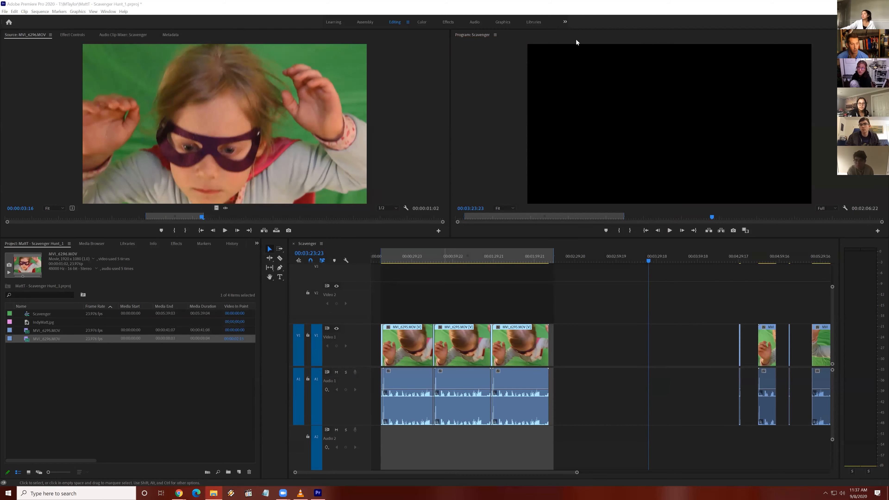